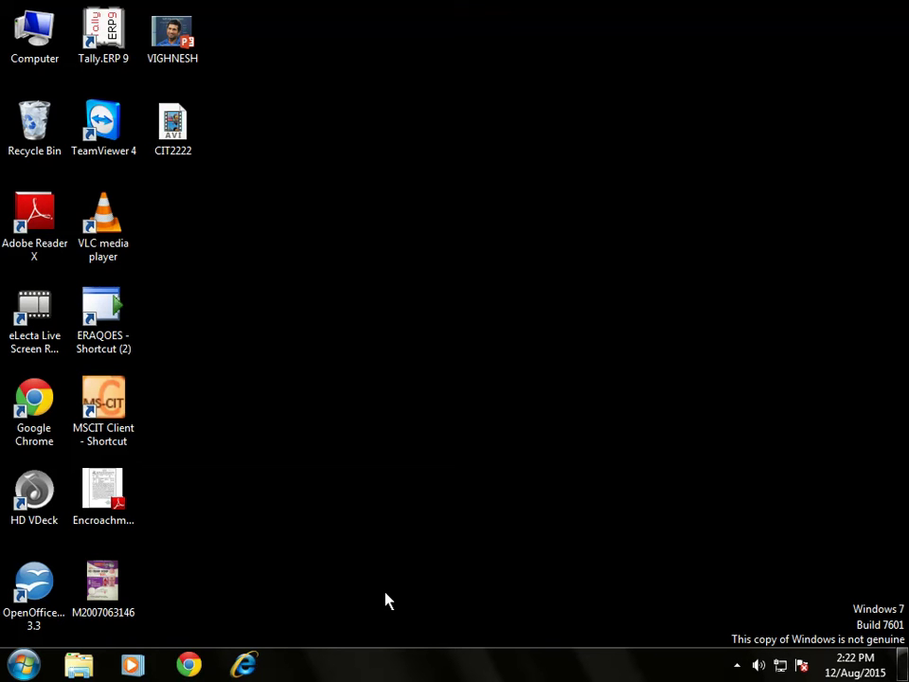
{"action": "left_click", "coordinate": [192, 653]}
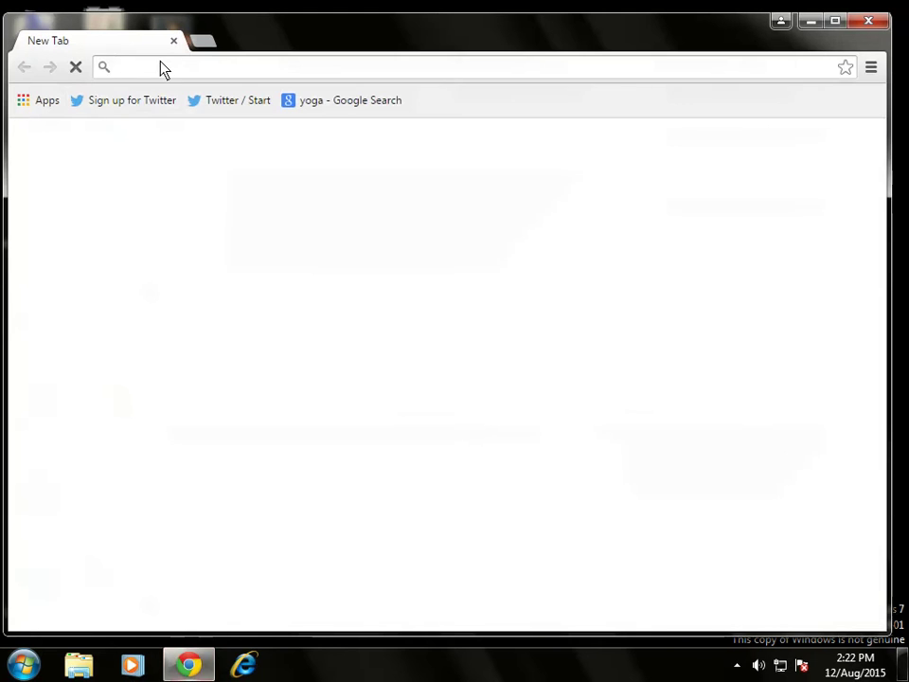
{"action": "type", "text": "WWW."}
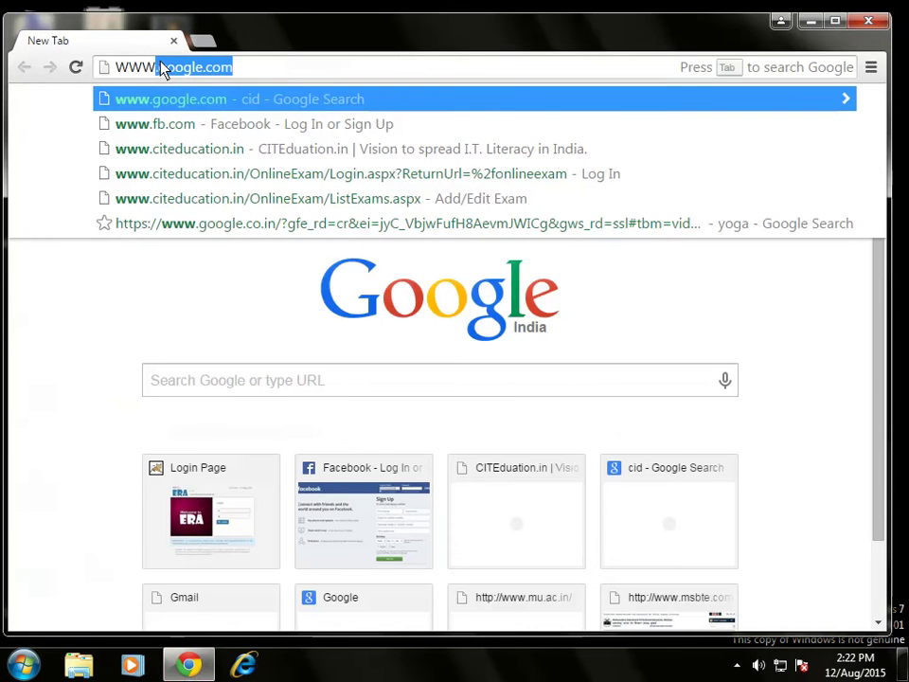
{"action": "type", "text": "ci"}
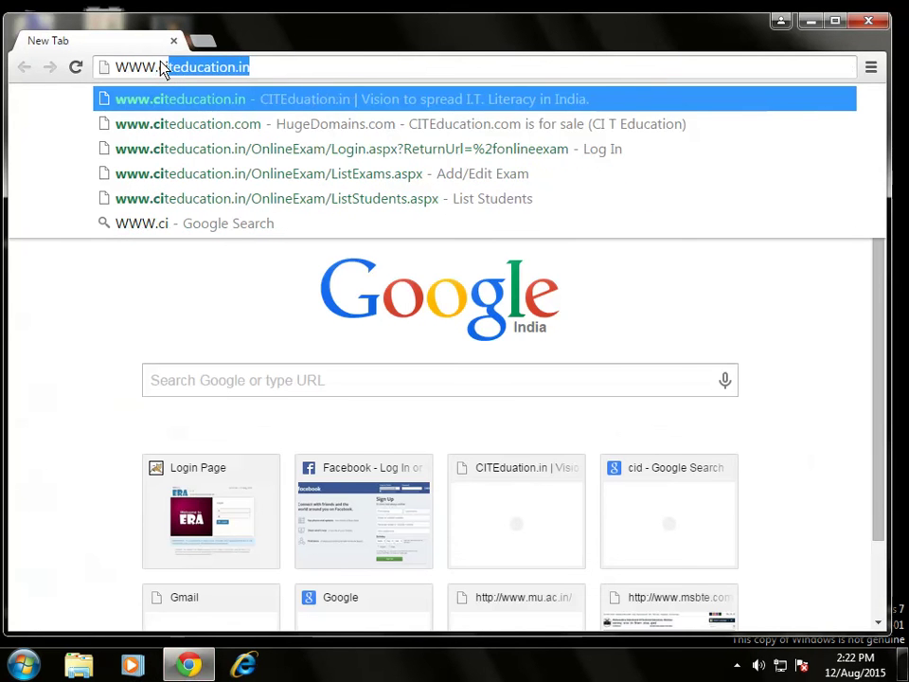
{"action": "key", "text": "Right"}
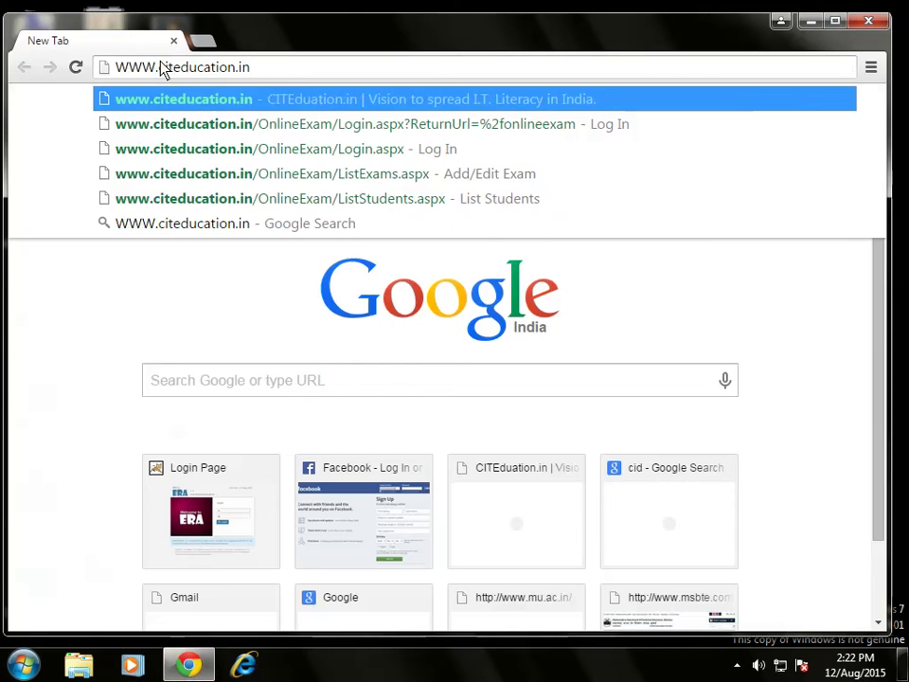
{"action": "key", "text": "Return"}
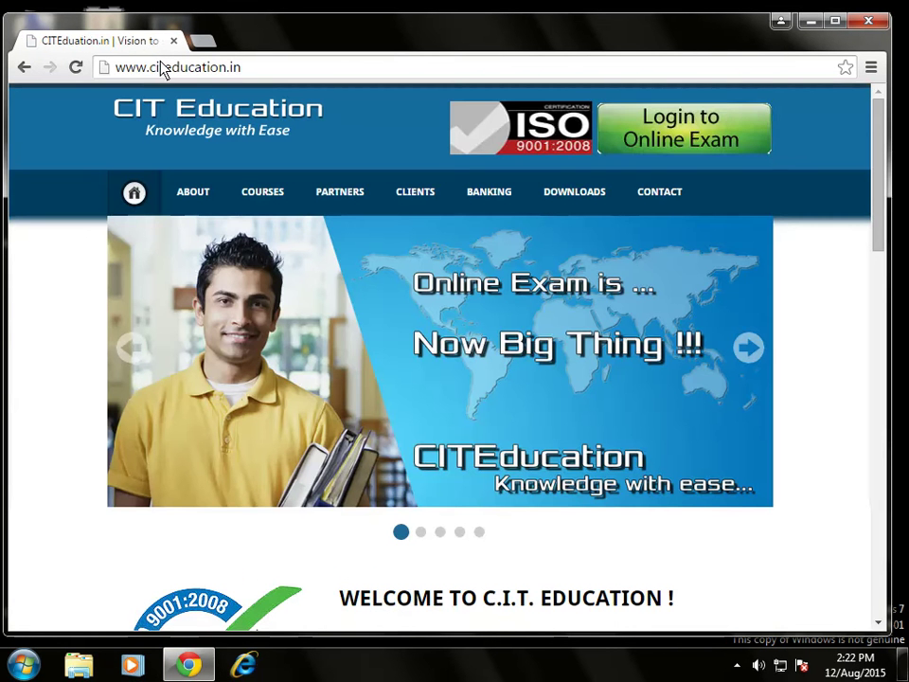
Log in to the online exam area with the saved demo user name and the account password.
{"action": "left_click", "coordinate": [654, 138]}
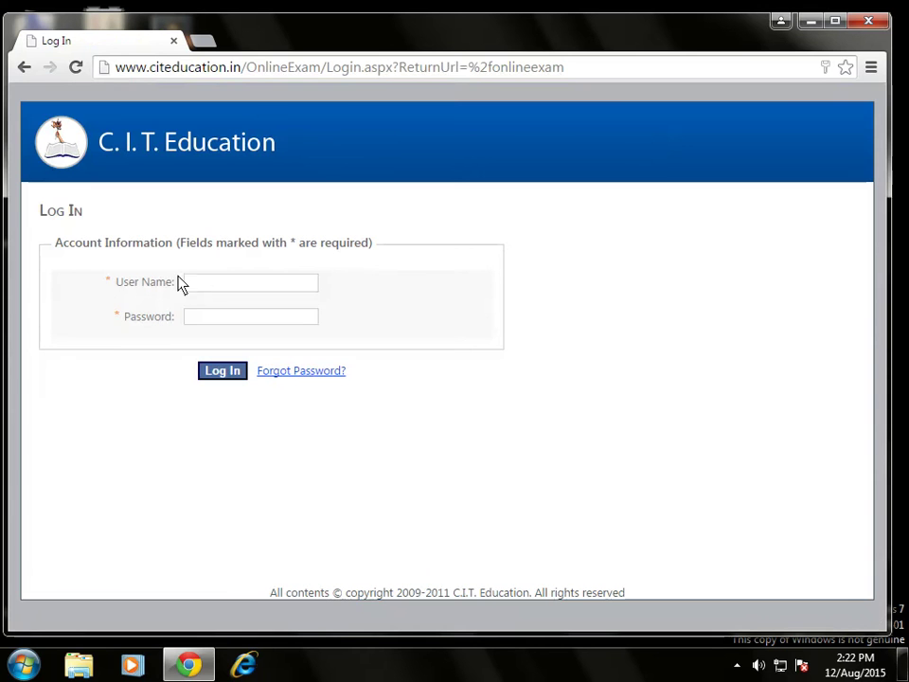
{"action": "left_click", "coordinate": [206, 286]}
{"action": "type", "text": "d"}
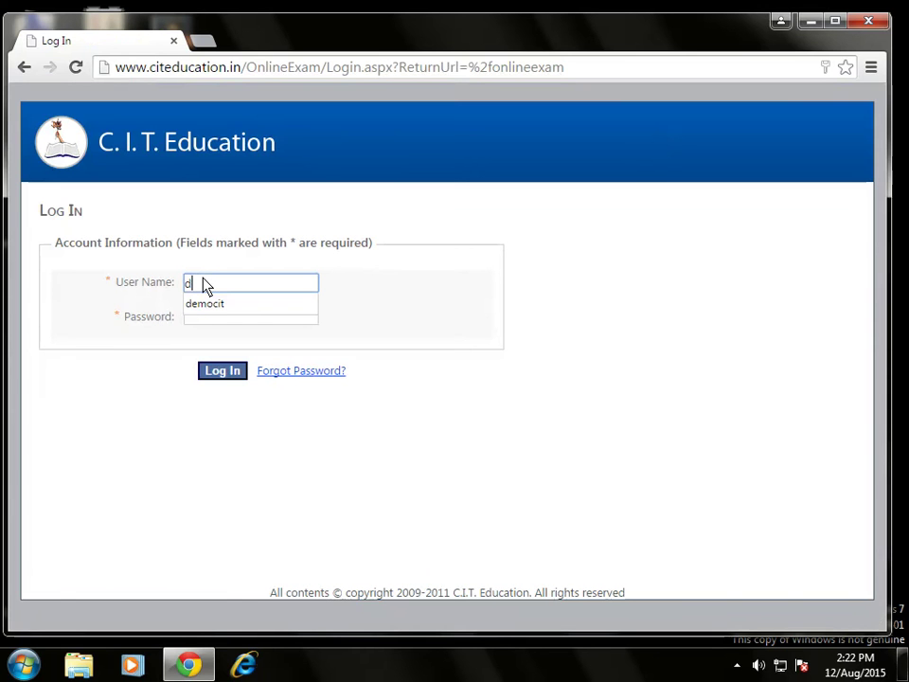
{"action": "type", "text": "emo"}
{"action": "key", "text": "Down"}
{"action": "key", "text": "Return"}
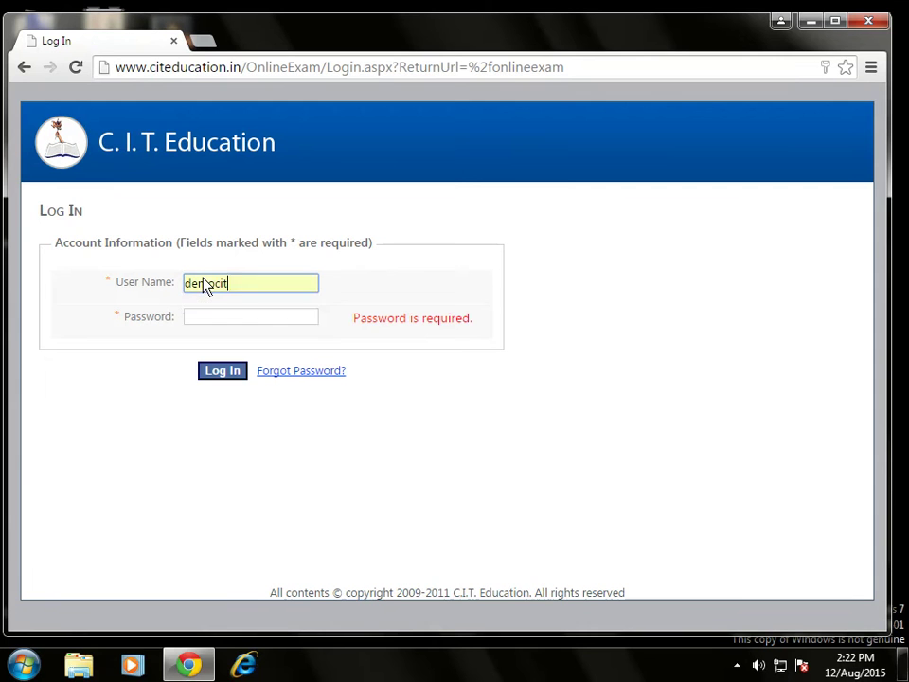
{"action": "key", "text": "Tab"}
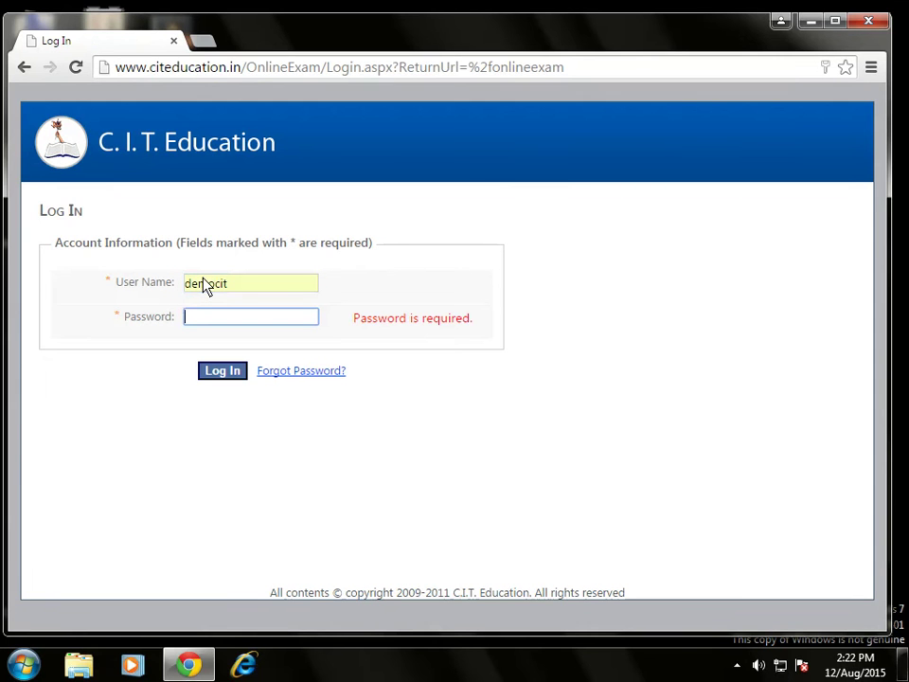
{"action": "type", "text": "12345678901"}
{"action": "key", "text": "Return"}
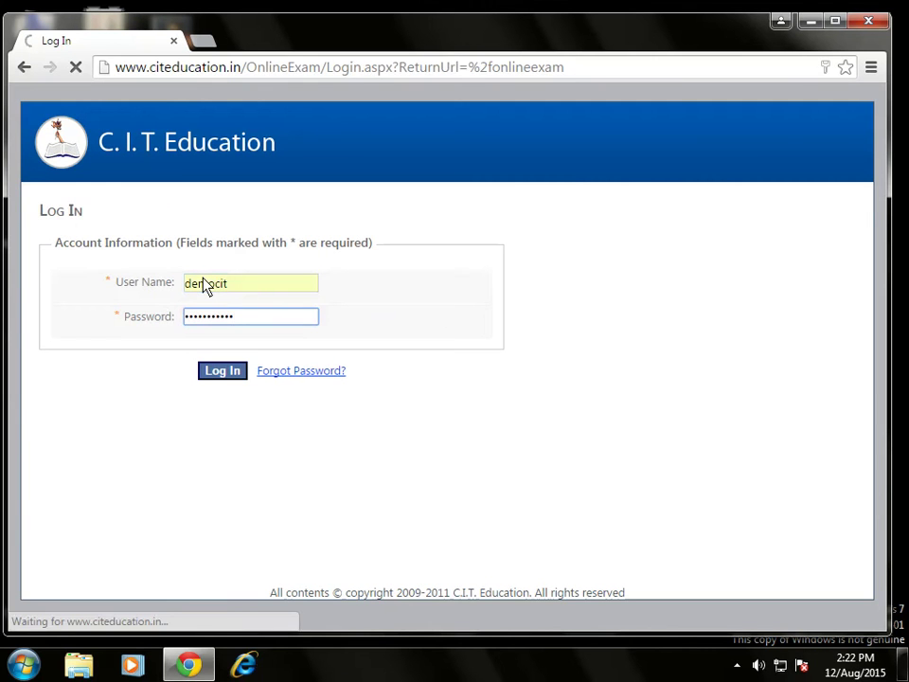
{"action": "mouse_move", "coordinate": [157, 194]}
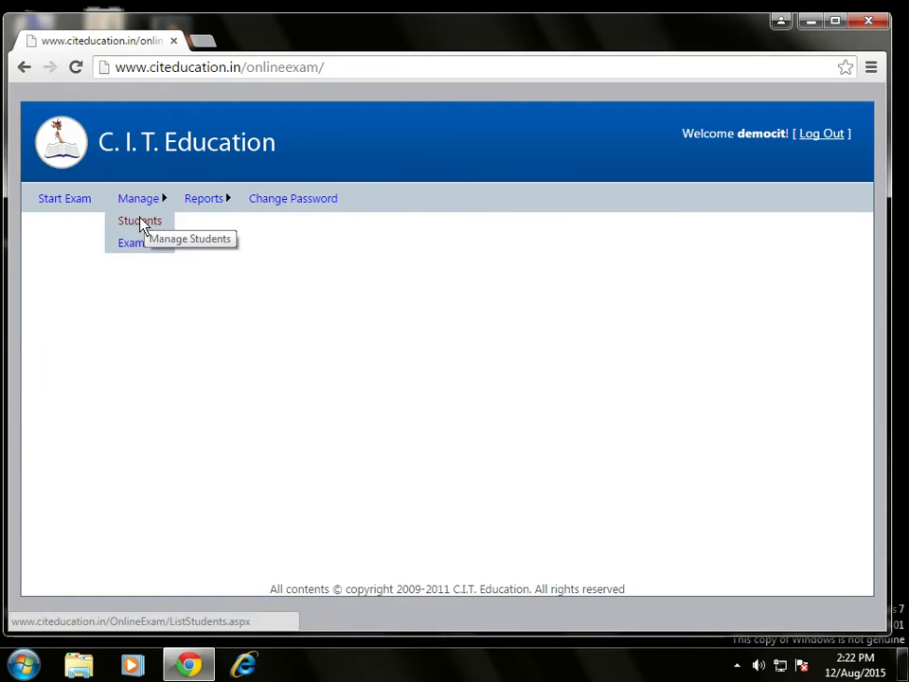
Go to Manage > Students, add a new student and enter the student's full name.
{"action": "left_click", "coordinate": [140, 222]}
{"action": "scroll", "coordinate": [128, 326], "scroll_direction": "down", "scroll_amount": 2}
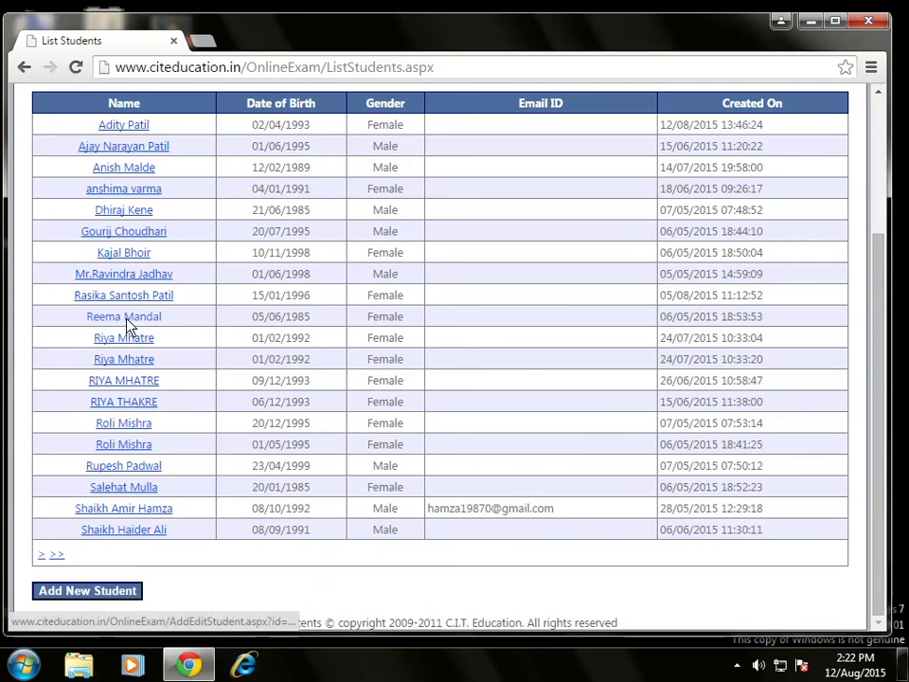
{"action": "left_click", "coordinate": [76, 588]}
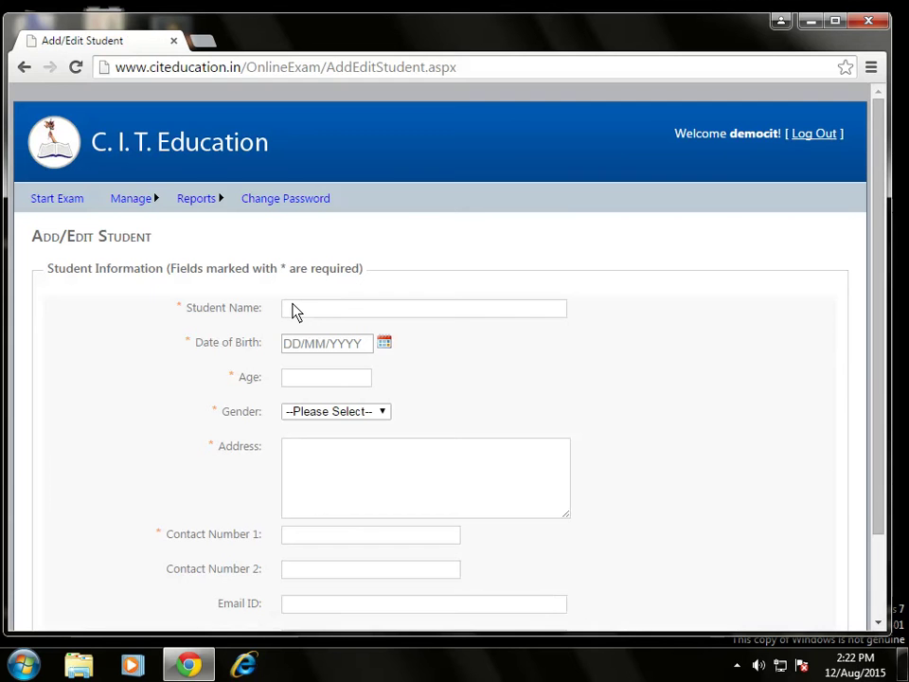
{"action": "left_click", "coordinate": [303, 313]}
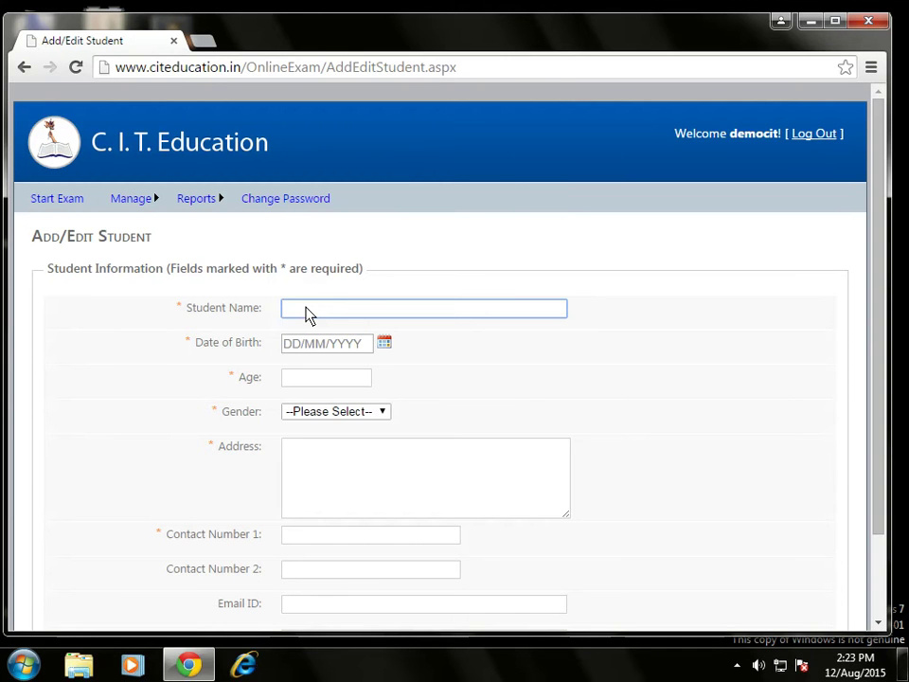
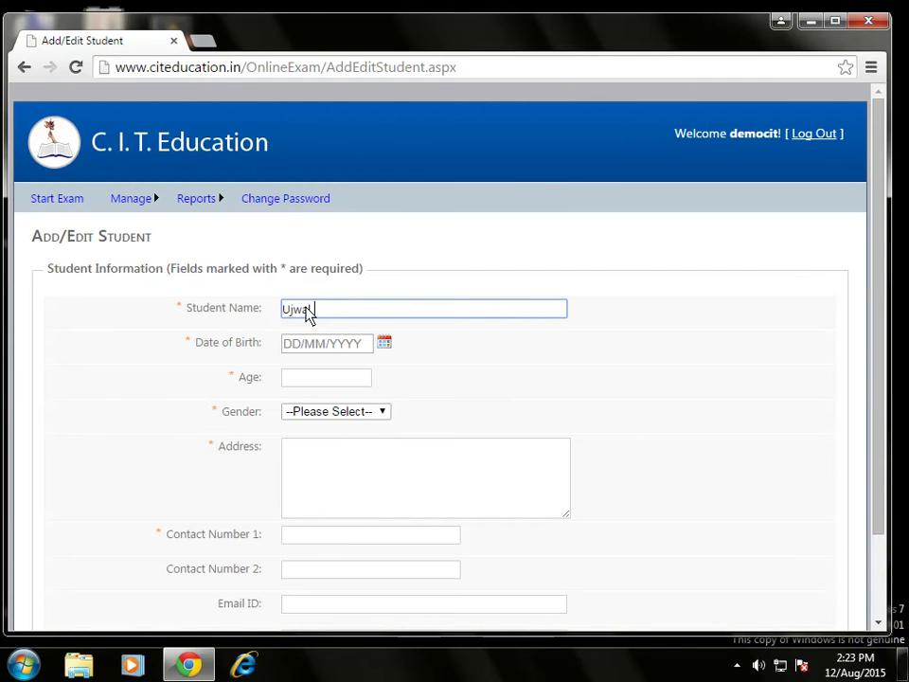
{"action": "key", "text": "Tab"}
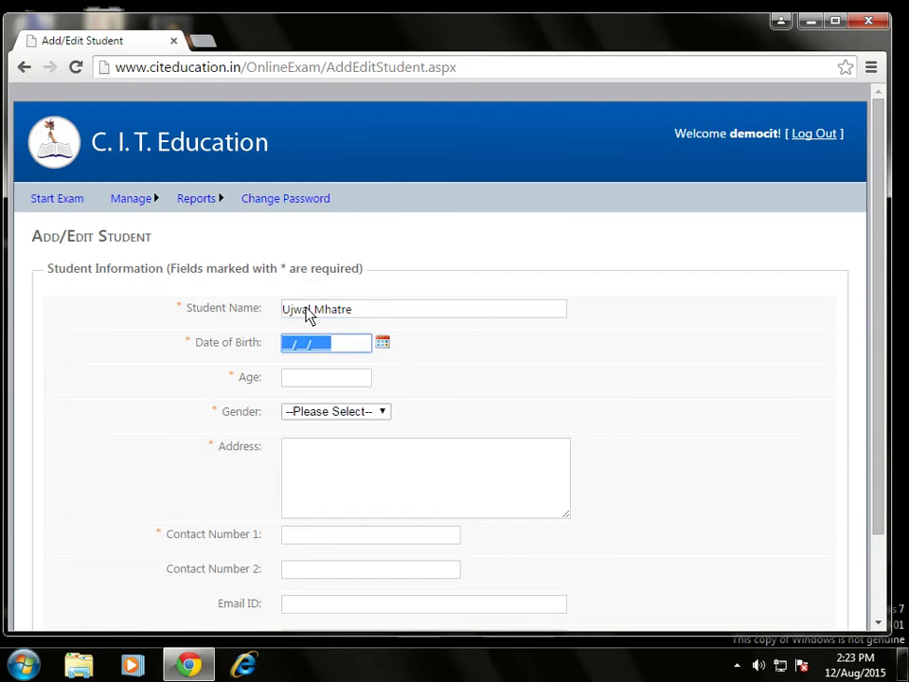
Enter date of birth 02/04/1993, age 22 and gender Male.
{"action": "left_click", "coordinate": [283, 347]}
{"action": "type", "text": "02/04/1993"}
{"action": "left_click", "coordinate": [286, 376]}
{"action": "type", "text": "22"}
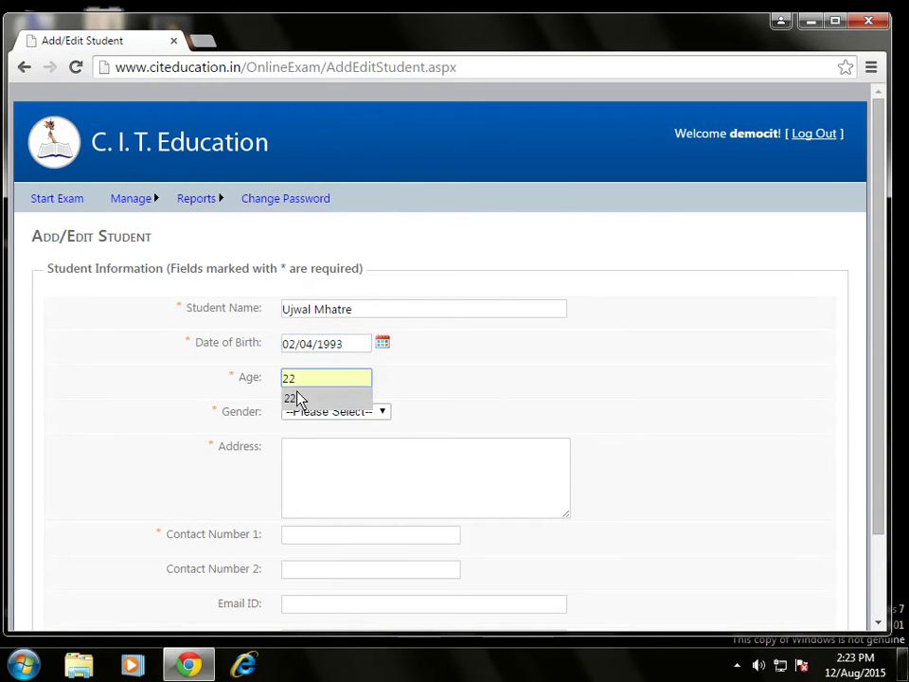
{"action": "left_click", "coordinate": [296, 397]}
{"action": "left_click", "coordinate": [301, 411]}
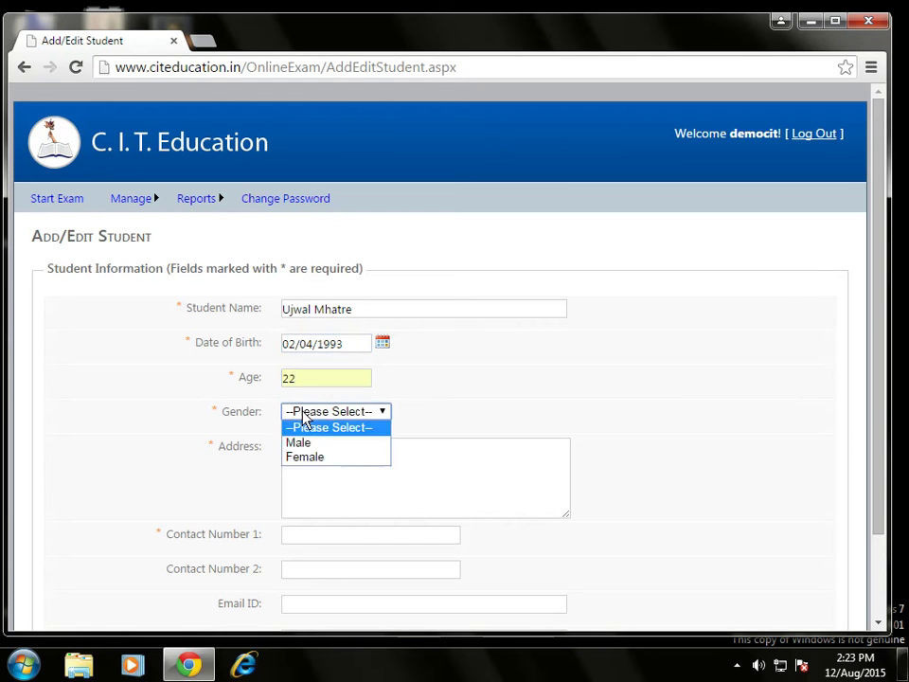
{"action": "left_click", "coordinate": [313, 444]}
Type the student's home address, fixing the typo and capitalising Nagar.
{"action": "left_click", "coordinate": [294, 468]}
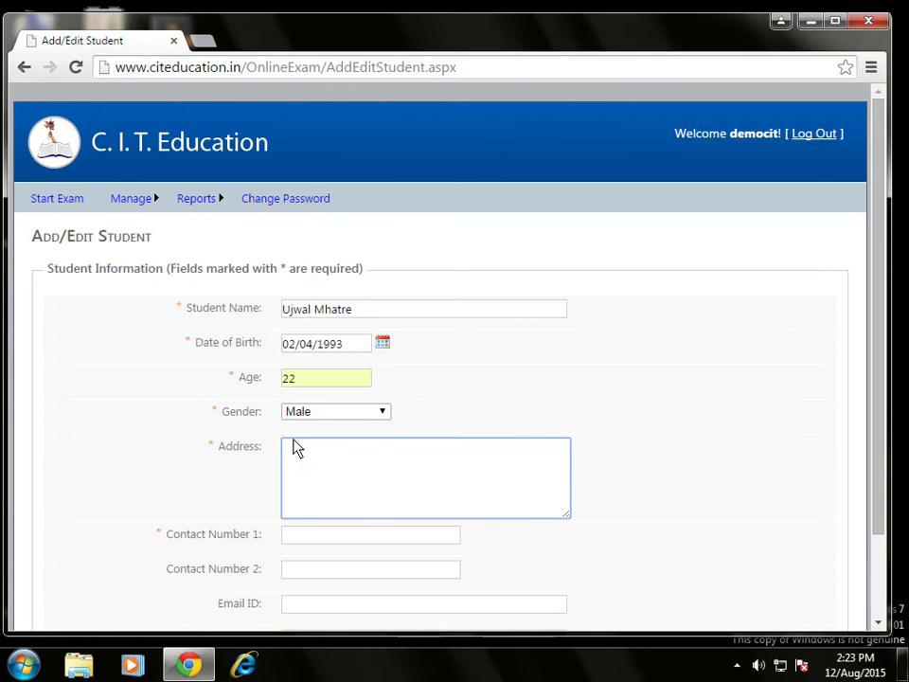
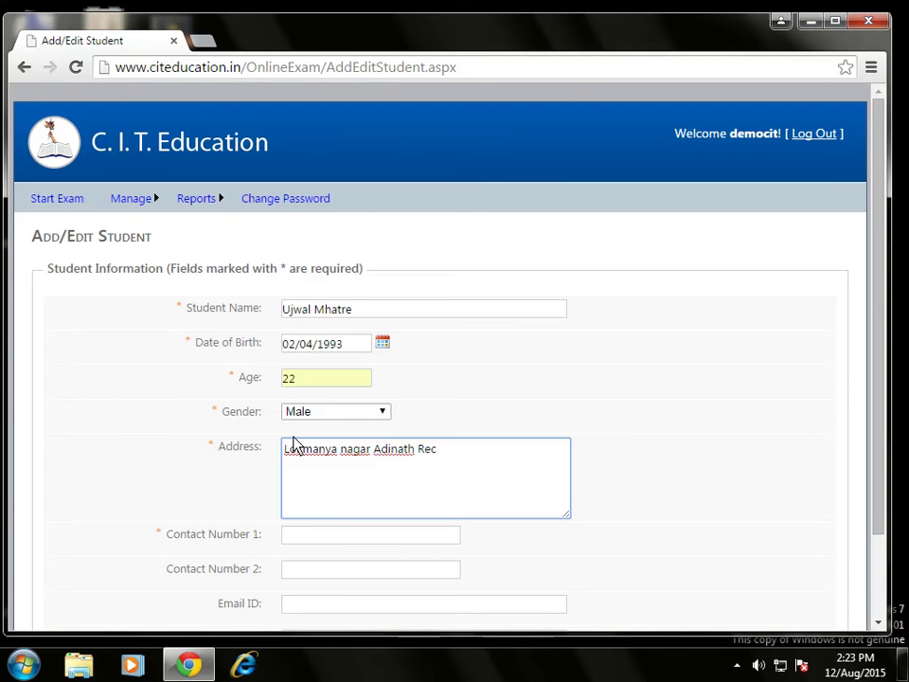
{"action": "key", "text": "Left"}
{"action": "key", "text": "Left"}
{"action": "key", "text": "Left"}
{"action": "key", "text": "Left"}
{"action": "key", "text": "Left"}
{"action": "key", "text": "Left"}
{"action": "key", "text": "Left"}
{"action": "key", "text": "Left"}
{"action": "key", "text": "Left"}
{"action": "key", "text": "Left"}
{"action": "key", "text": "Left"}
{"action": "key", "text": "Left"}
{"action": "key", "text": "Left"}
{"action": "key", "text": "Left"}
{"action": "key", "text": "Left"}
{"action": "key", "text": "Left"}
{"action": "key", "text": "Left"}
{"action": "key", "text": "Left"}
{"action": "key", "text": "Left"}
{"action": "key", "text": "Left"}
{"action": "key", "text": "BackSpace"}
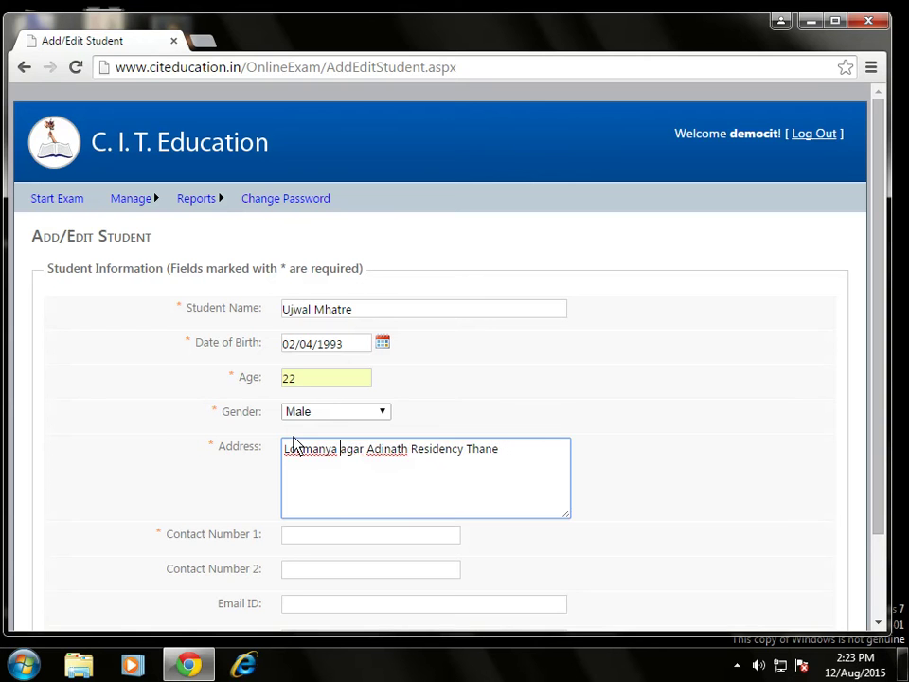
{"action": "type", "text": "N"}
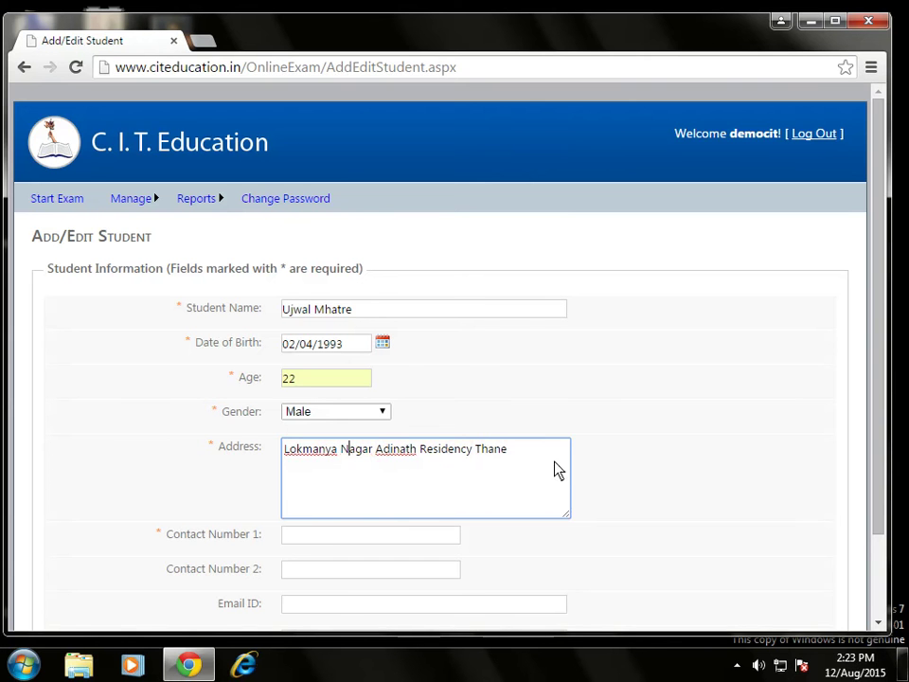
{"action": "left_click", "coordinate": [536, 461]}
Enter the student's primary contact number and choose HSC as the qualification.
{"action": "scroll", "coordinate": [258, 524], "scroll_direction": "down", "scroll_amount": 2}
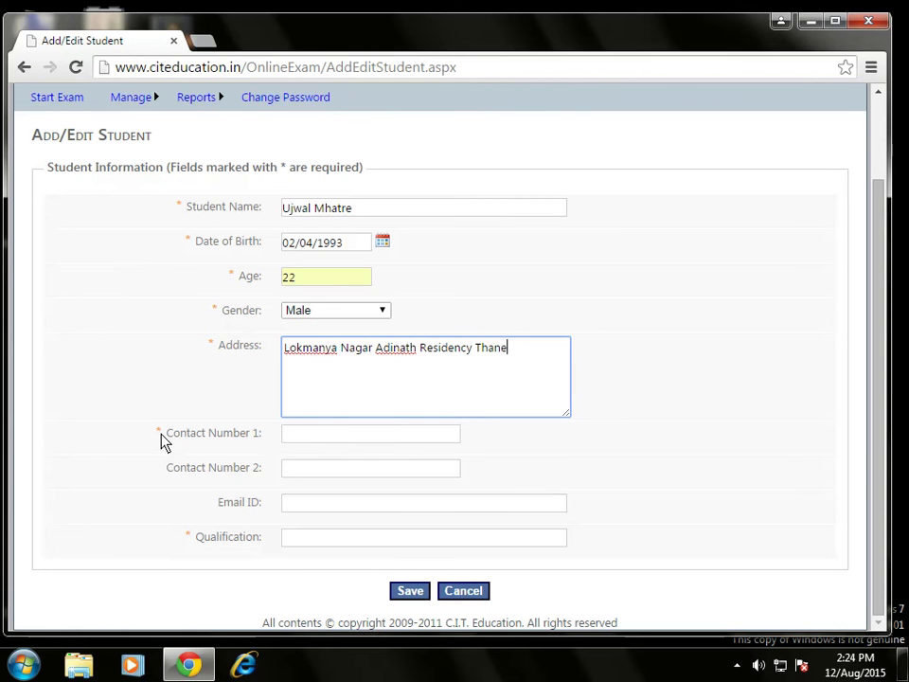
{"action": "left_click", "coordinate": [304, 436]}
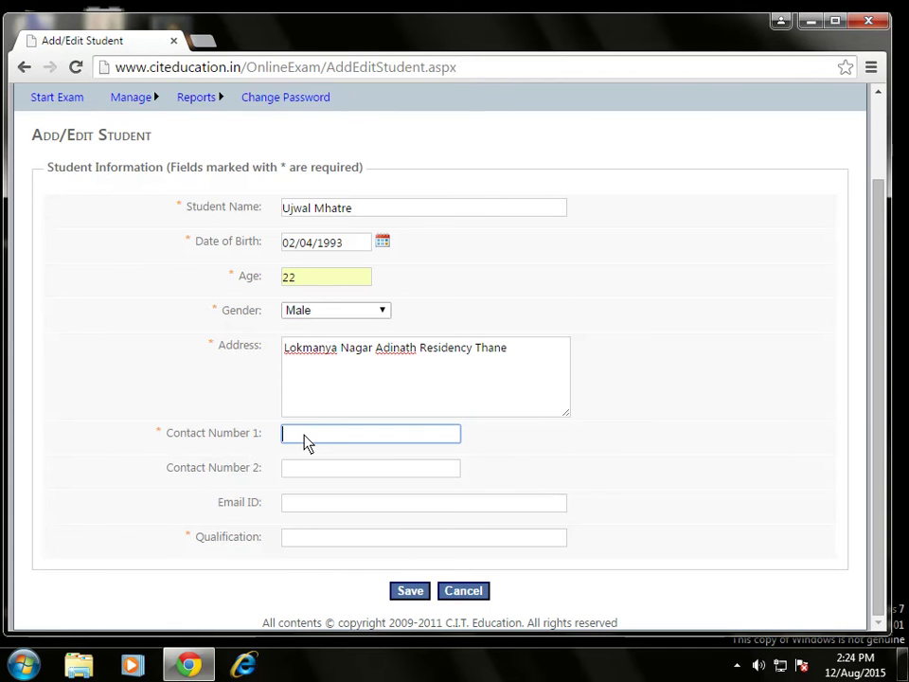
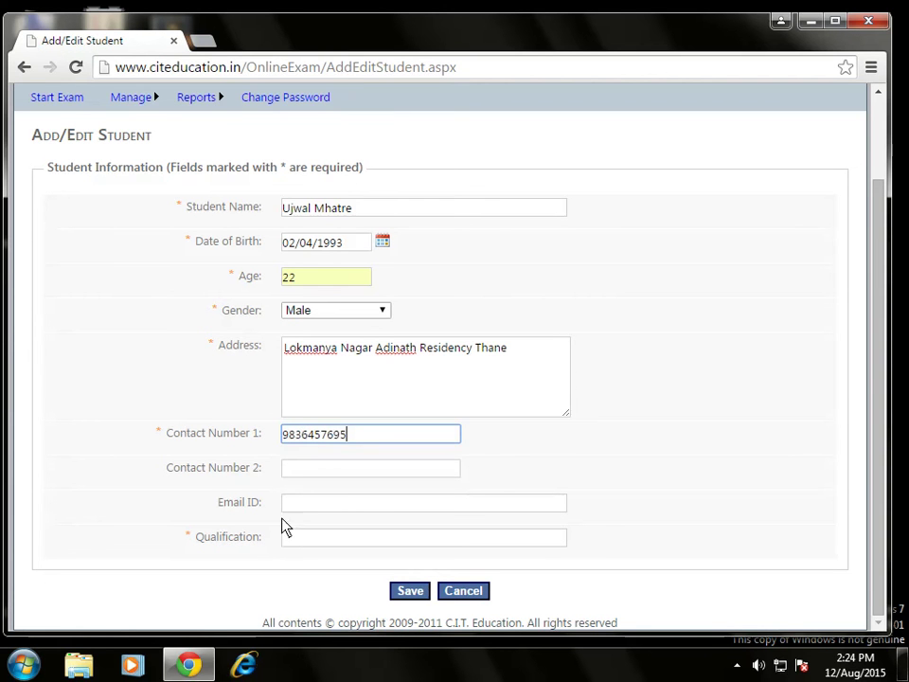
{"action": "left_click", "coordinate": [303, 541]}
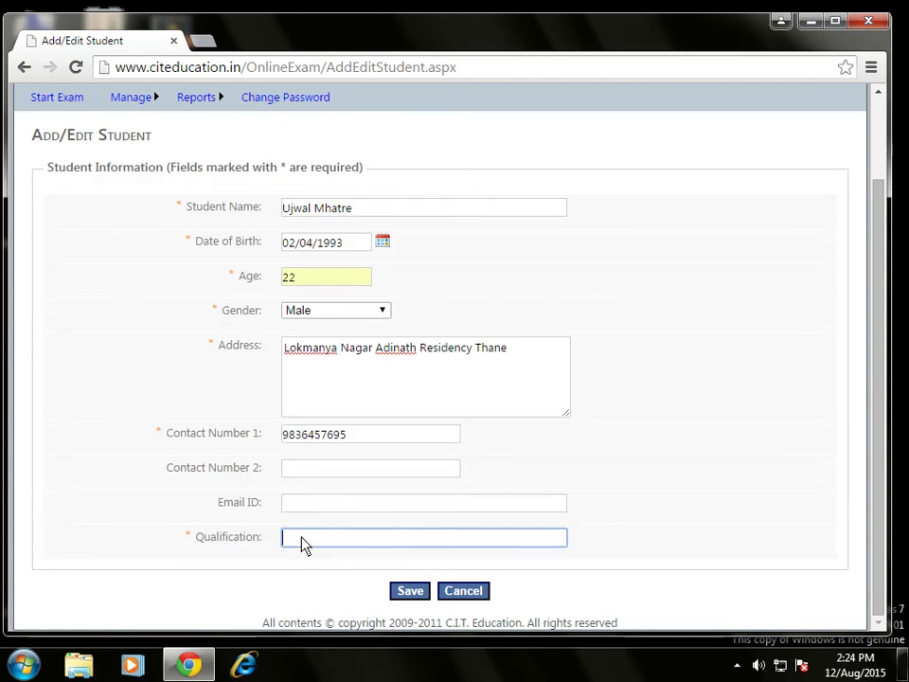
{"action": "type", "text": "H"}
{"action": "key", "text": "Down"}
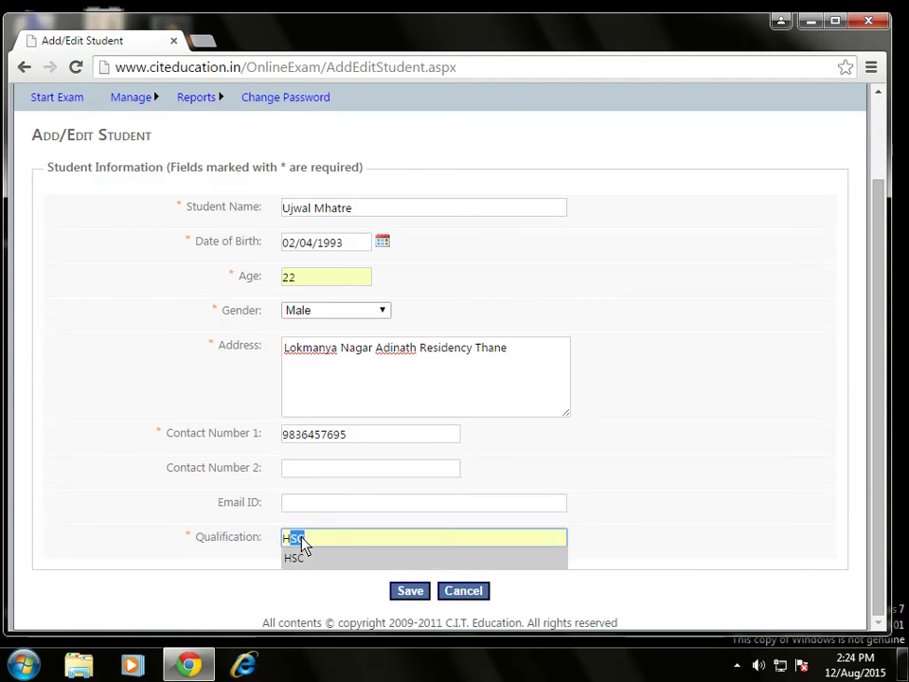
{"action": "key", "text": "Return"}
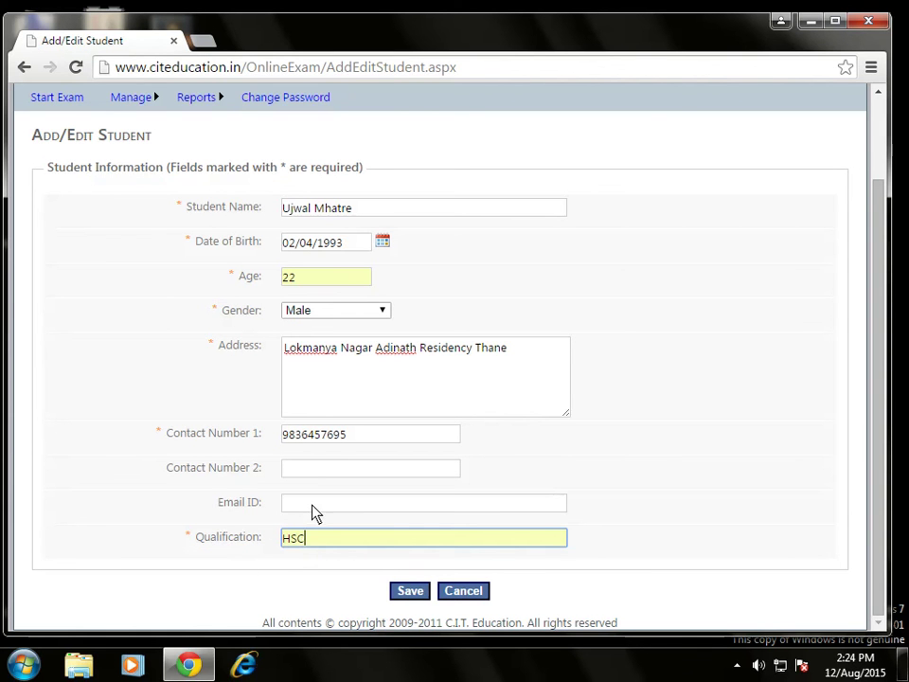
Save the new student record and return to the List Students page.
{"action": "left_click", "coordinate": [411, 590]}
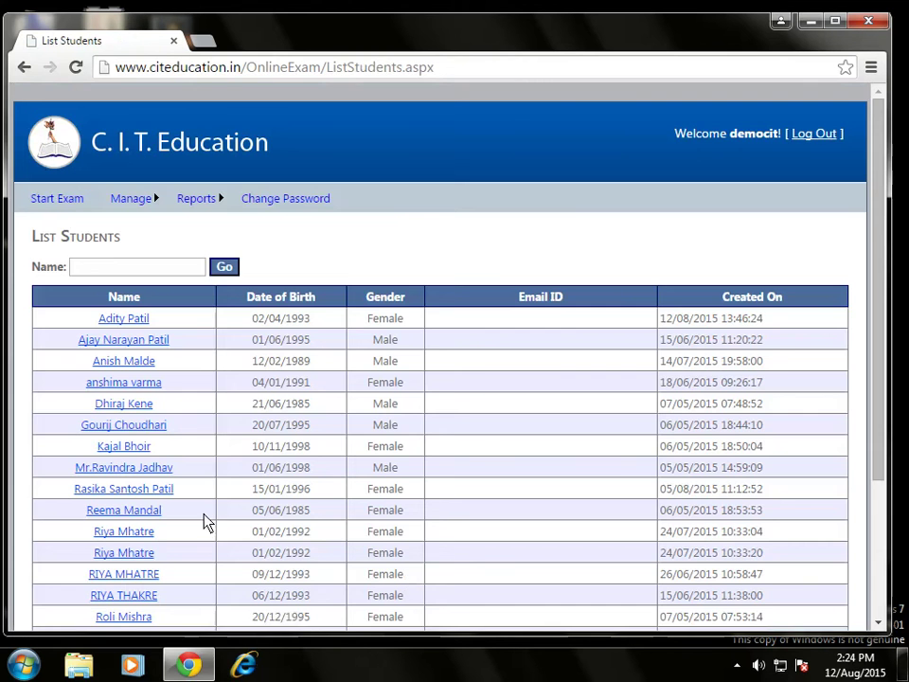
{"action": "scroll", "coordinate": [208, 511], "scroll_direction": "down", "scroll_amount": 3}
{"action": "scroll", "coordinate": [142, 577], "scroll_direction": "up", "scroll_amount": 3}
Open Manage > Exams and list exams for the newly added student.
{"action": "mouse_move", "coordinate": [134, 209]}
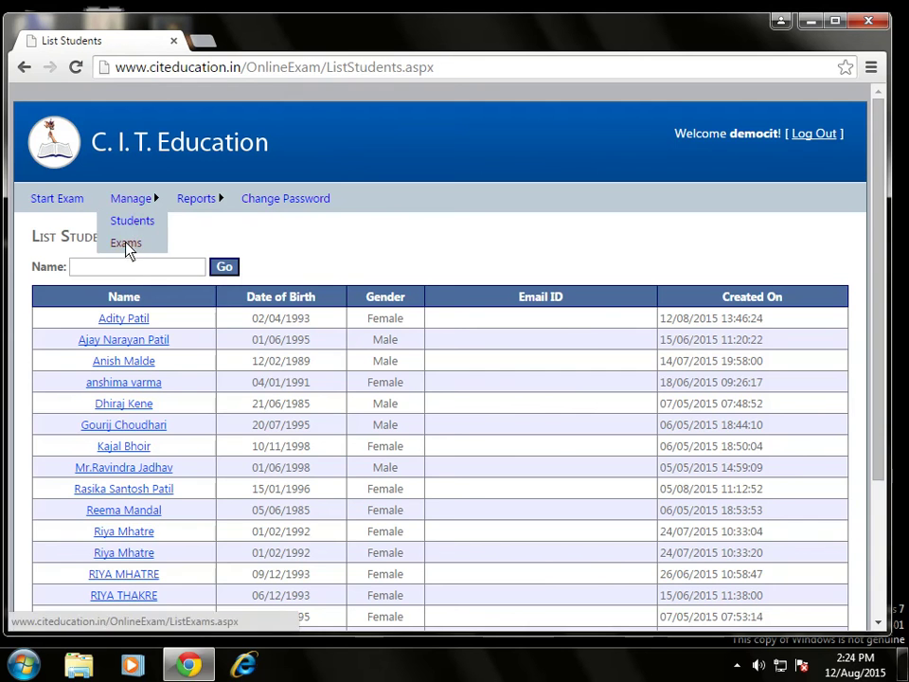
{"action": "left_click", "coordinate": [133, 245]}
{"action": "left_click", "coordinate": [175, 268]}
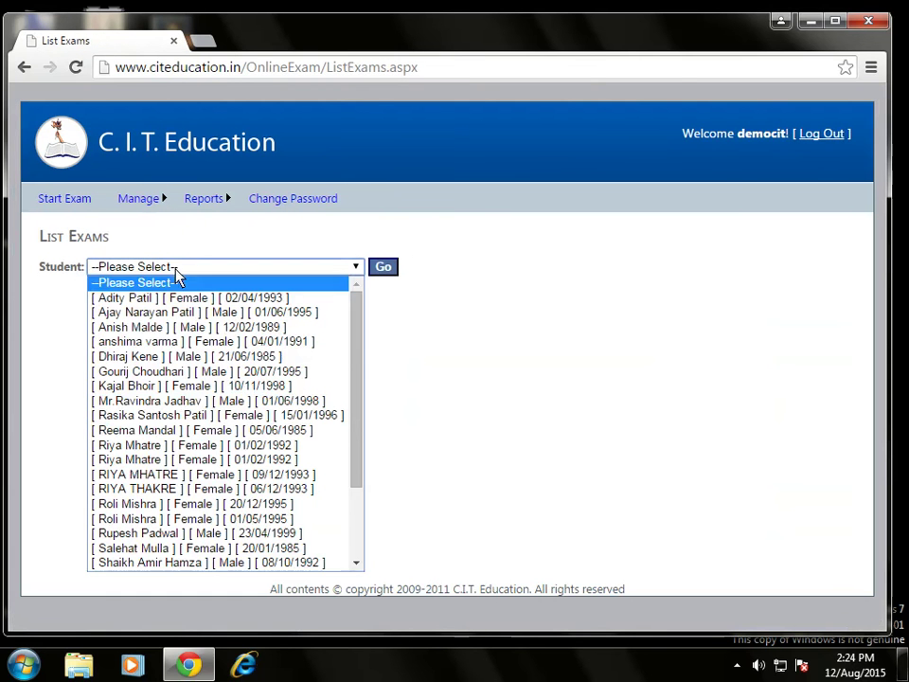
{"action": "left_click_drag", "start_coordinate": [353, 457], "coordinate": [344, 540]}
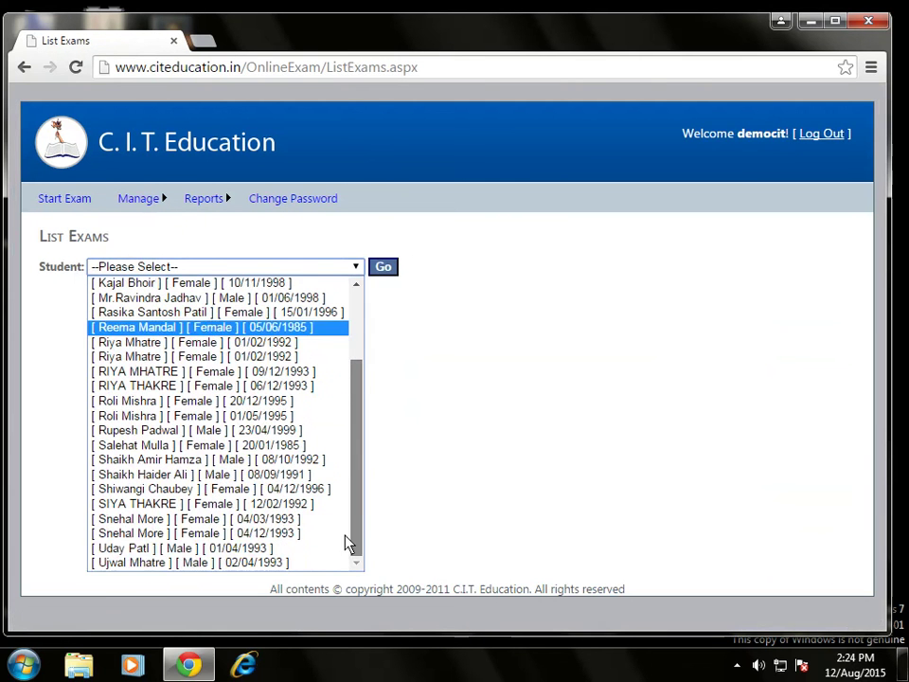
{"action": "left_click", "coordinate": [159, 563]}
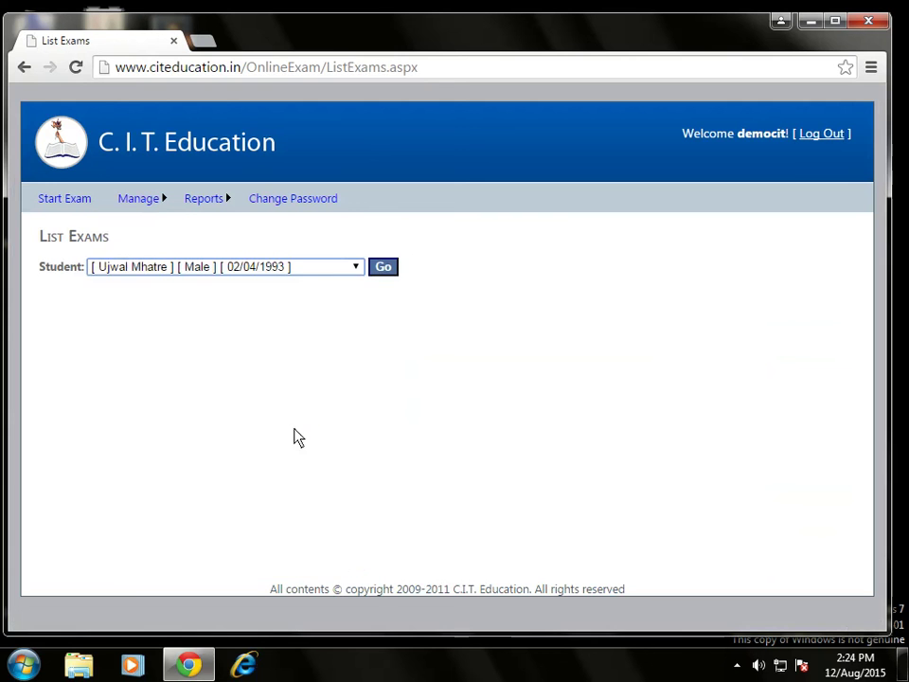
{"action": "left_click", "coordinate": [386, 273]}
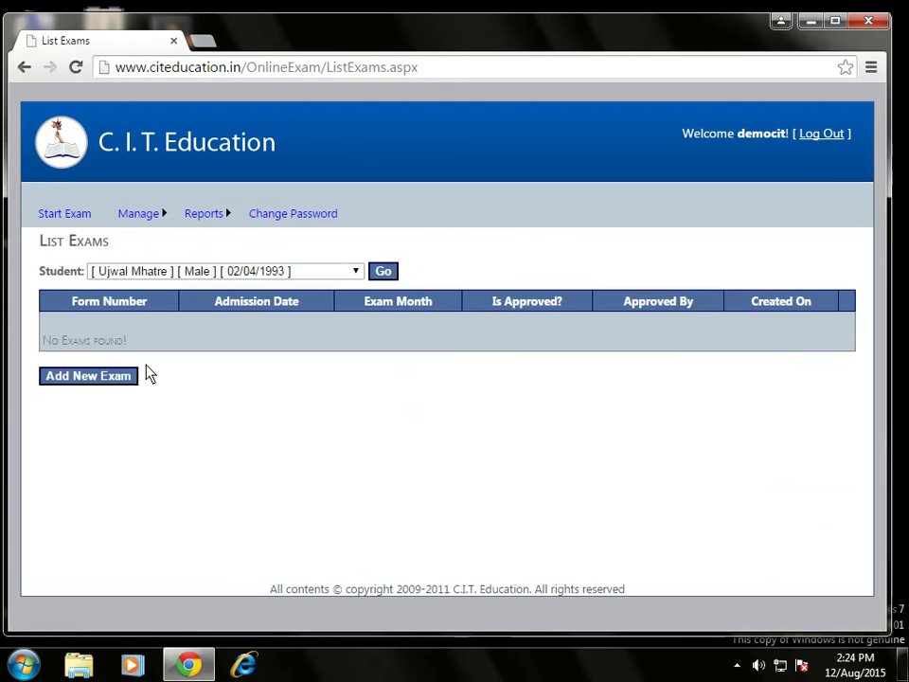
Add a new exam for the student with course Tally .ERP9.
{"action": "left_click", "coordinate": [96, 376]}
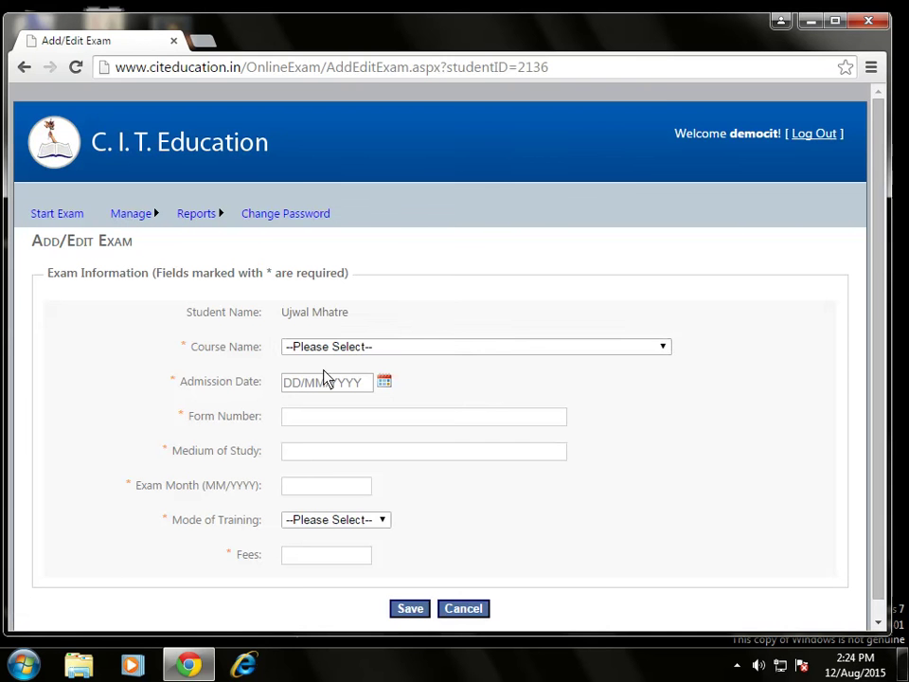
{"action": "left_click", "coordinate": [361, 350]}
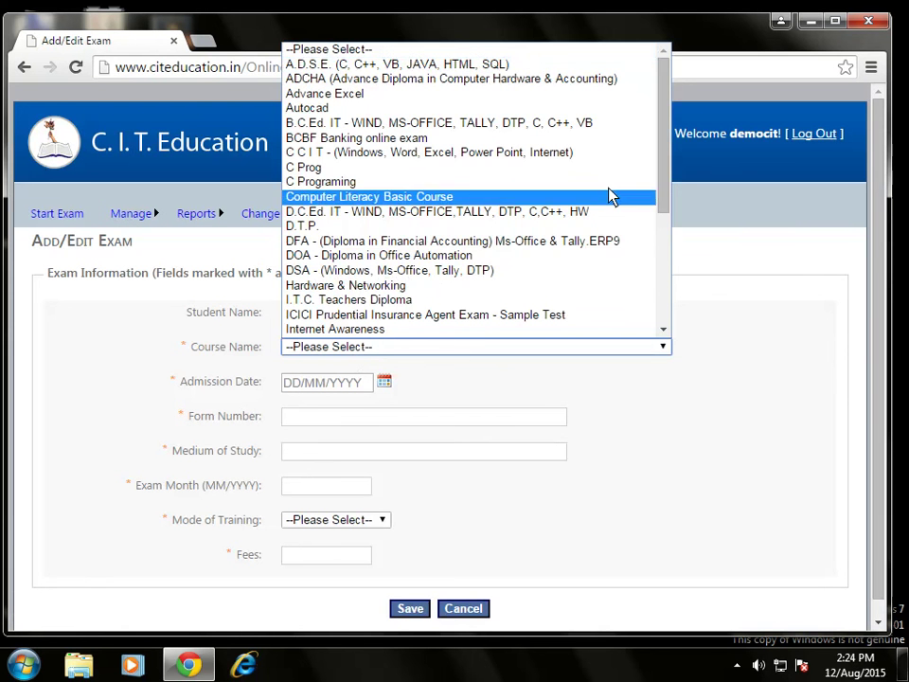
{"action": "left_click_drag", "start_coordinate": [670, 197], "coordinate": [660, 317]}
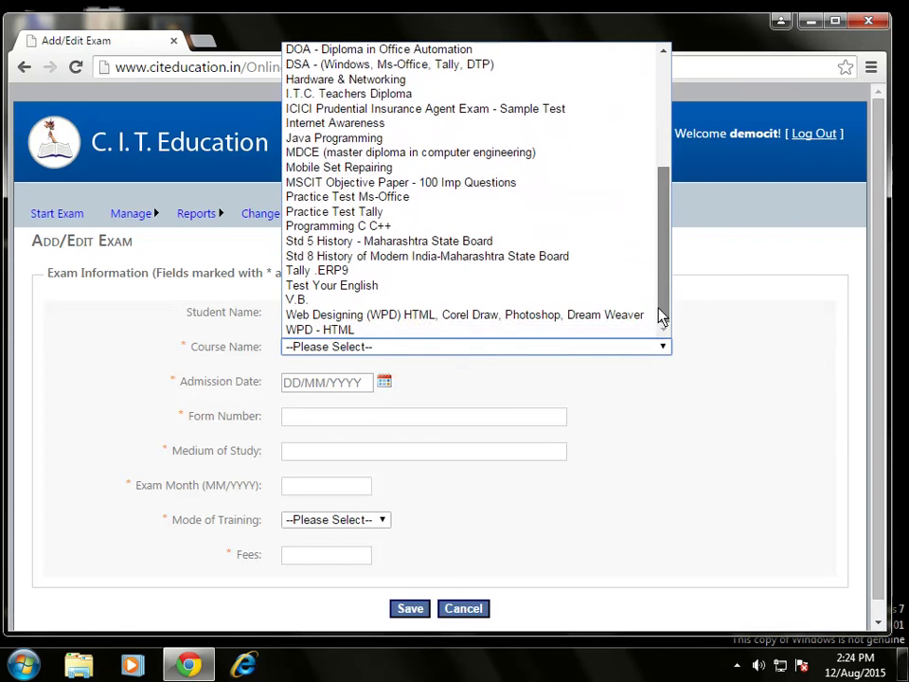
{"action": "left_click", "coordinate": [299, 271]}
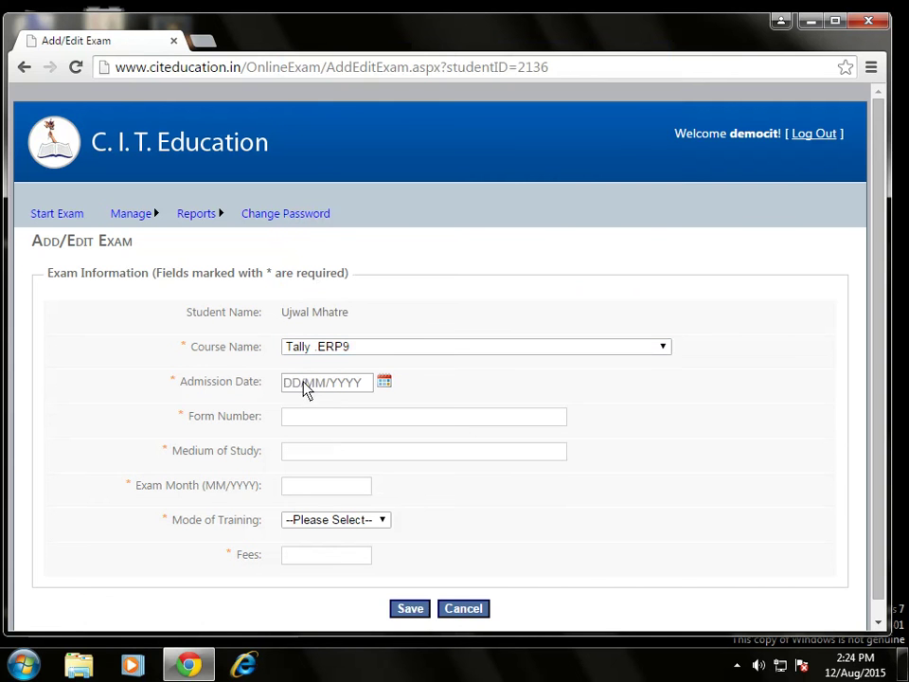
Set the admission date to 01/03/2015.
{"action": "left_click", "coordinate": [287, 387]}
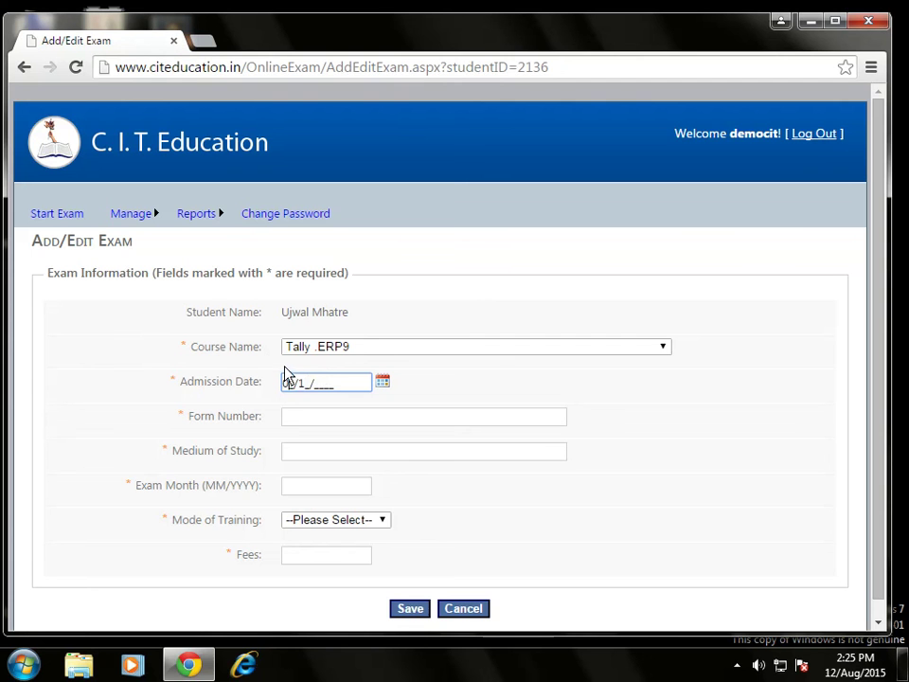
{"action": "type", "text": "0101"}
{"action": "double_click", "coordinate": [304, 384]}
{"action": "type", "text": "03/2015"}
Fill in form number 001 and medium English.
{"action": "left_click", "coordinate": [300, 423]}
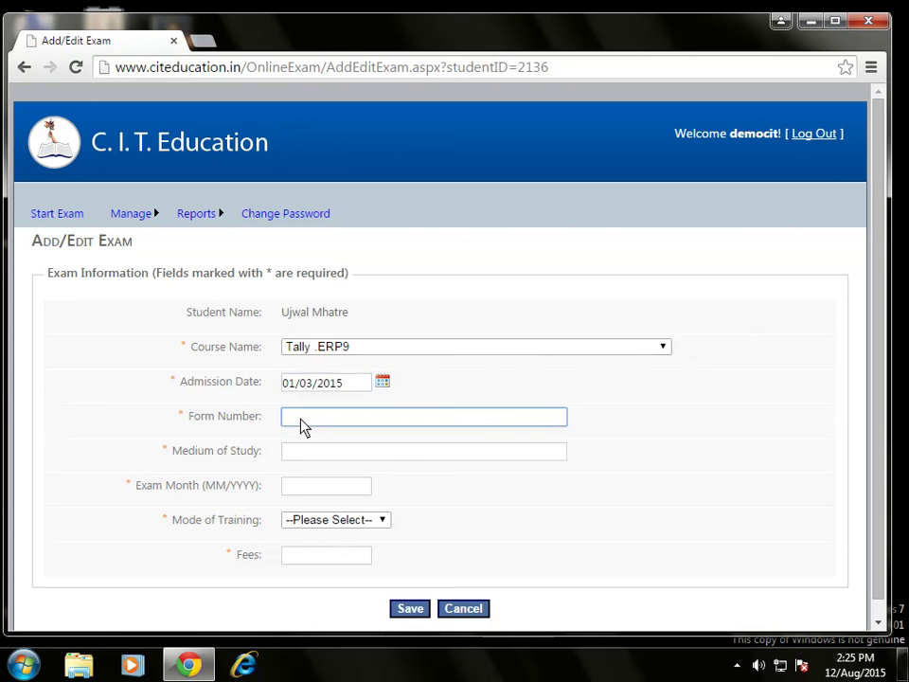
{"action": "type", "text": "001"}
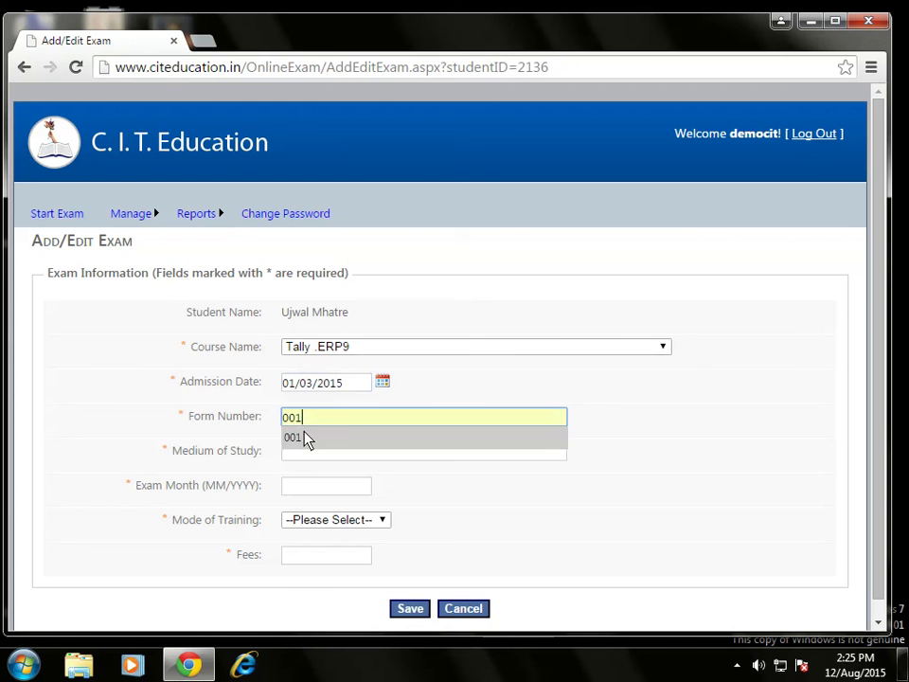
{"action": "left_click", "coordinate": [303, 437]}
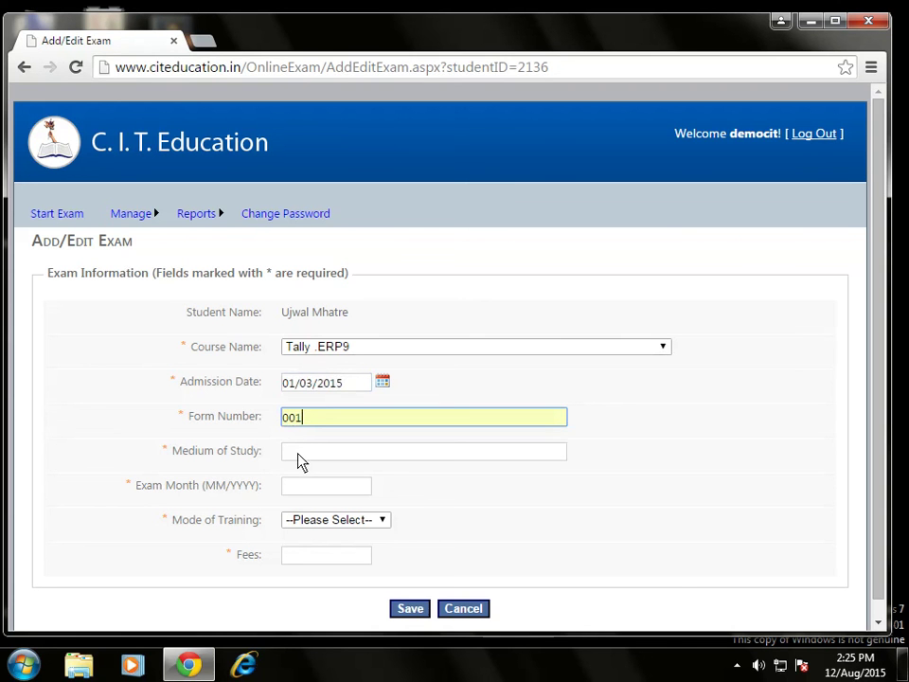
{"action": "left_click", "coordinate": [300, 456]}
{"action": "type", "text": "e"}
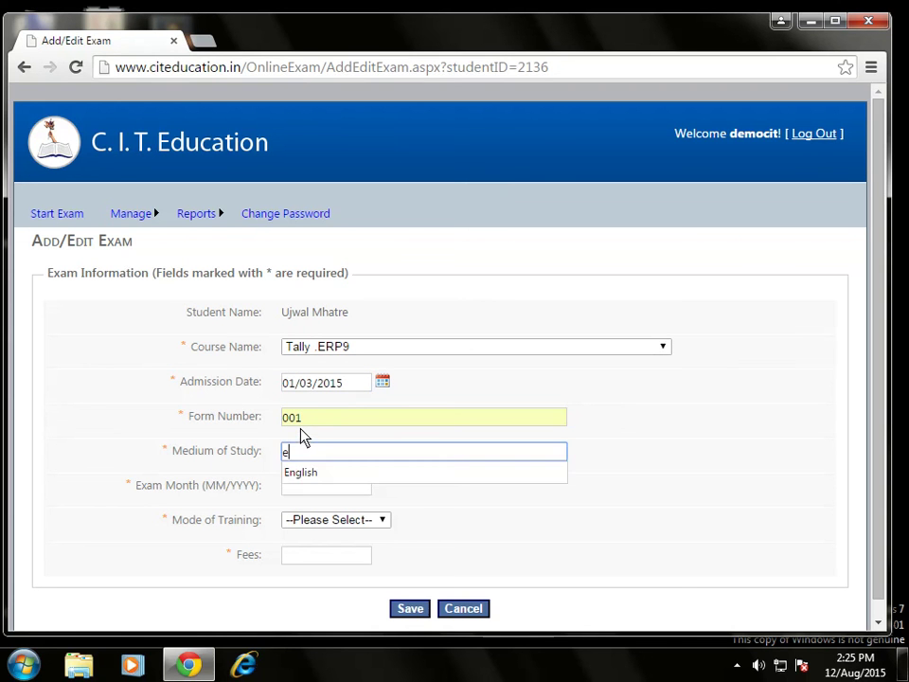
{"action": "key", "text": "Down"}
{"action": "key", "text": "Return"}
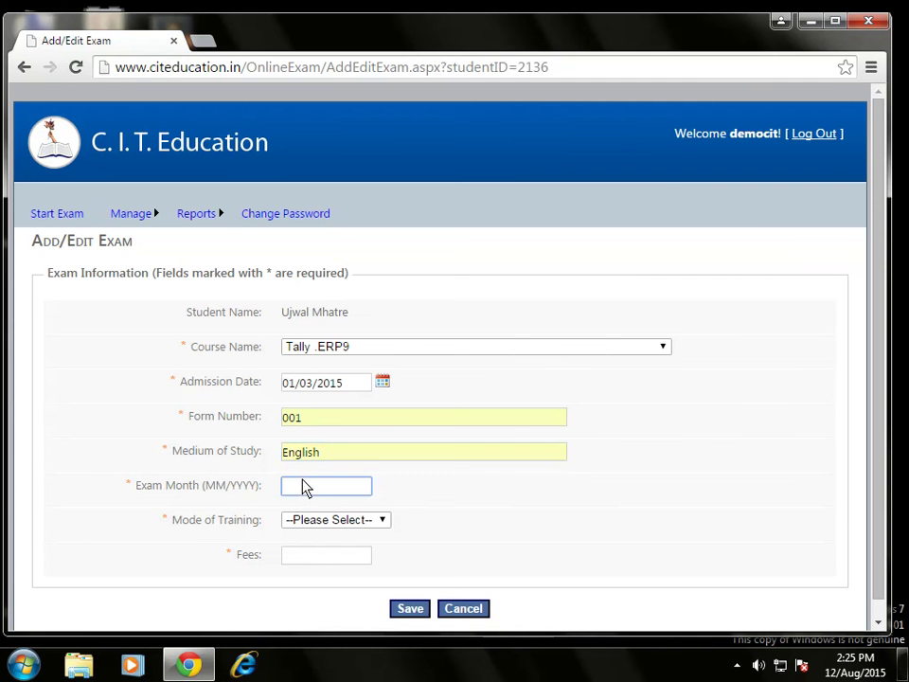
Set exam month 08/2015, mode of training A and fees 100.
{"action": "type", "text": "08/2015"}
{"action": "key", "text": "BackSpace"}
{"action": "key", "text": "BackSpace"}
{"action": "key", "text": "BackSpace"}
{"action": "key", "text": "BackSpace"}
{"action": "type", "text": "2015"}
{"action": "left_click", "coordinate": [302, 505]}
{"action": "left_click", "coordinate": [310, 520]}
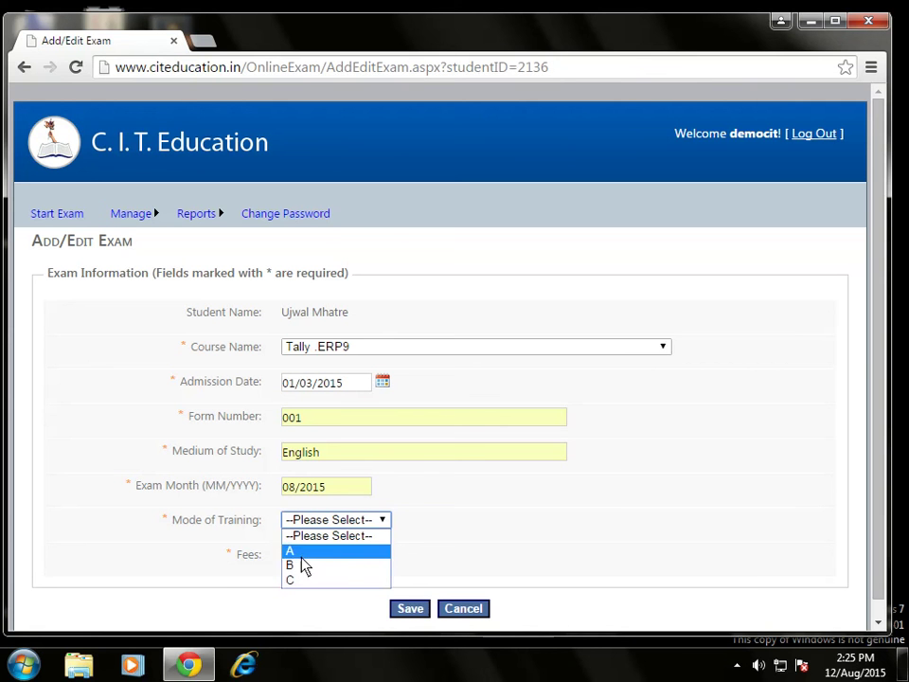
{"action": "left_click", "coordinate": [302, 551]}
{"action": "left_click", "coordinate": [320, 562]}
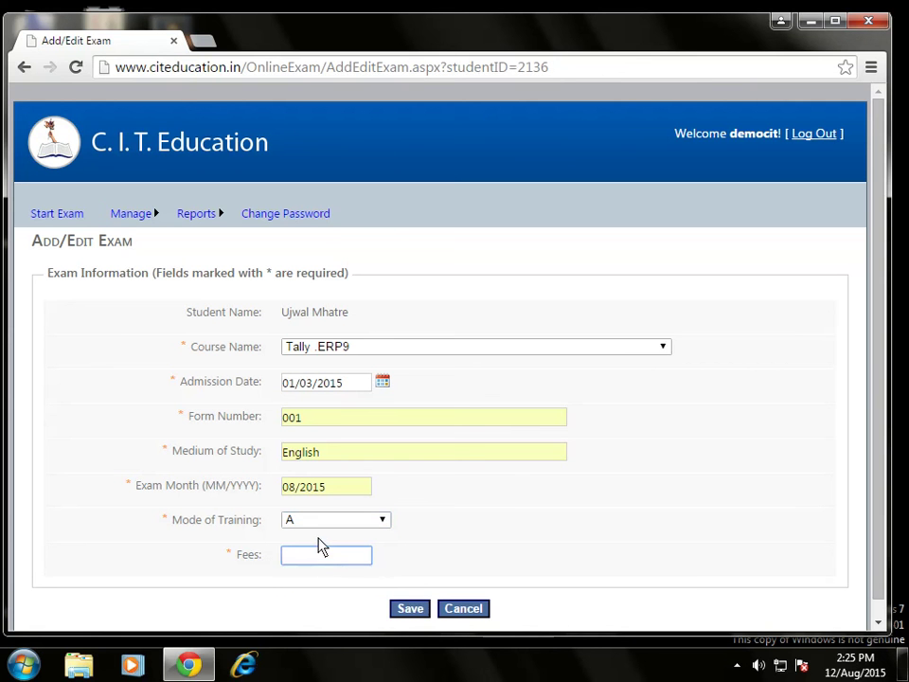
{"action": "type", "text": "100"}
{"action": "left_click", "coordinate": [289, 573]}
Save the Tally .ERP9 exam record for form 001.
{"action": "left_click", "coordinate": [413, 610]}
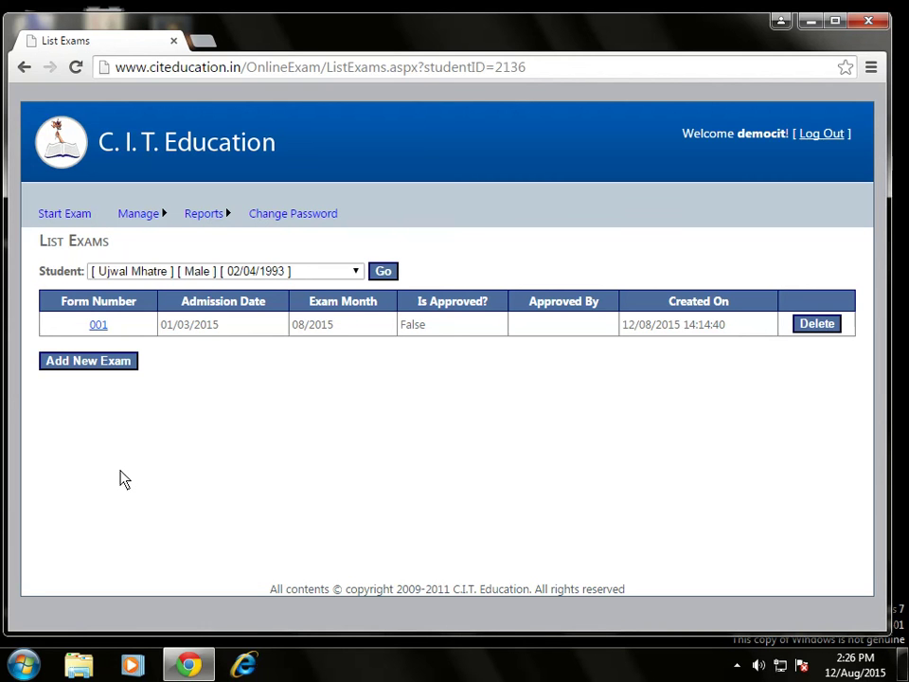
Pick another student under Start Exam and open their Test Your English exam instructions (38 questions, 60 minutes).
{"action": "left_click", "coordinate": [69, 216]}
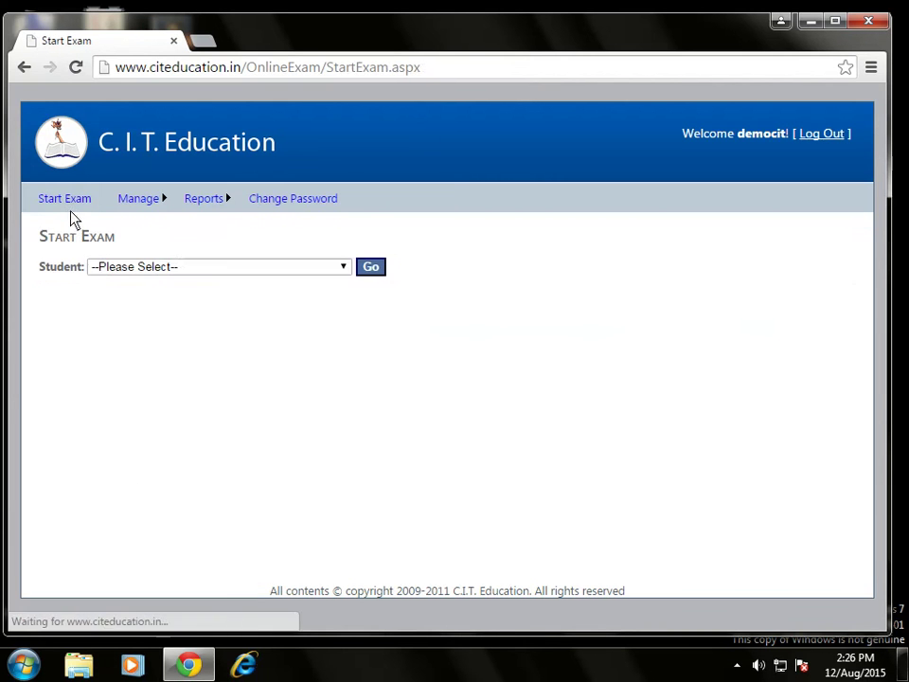
{"action": "left_click", "coordinate": [146, 269]}
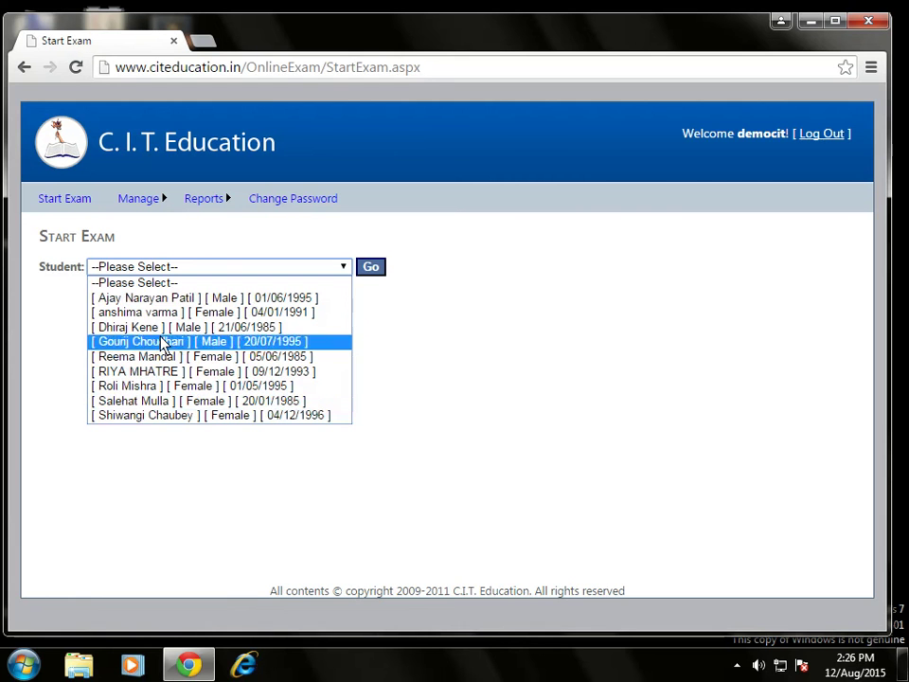
{"action": "left_click", "coordinate": [156, 416]}
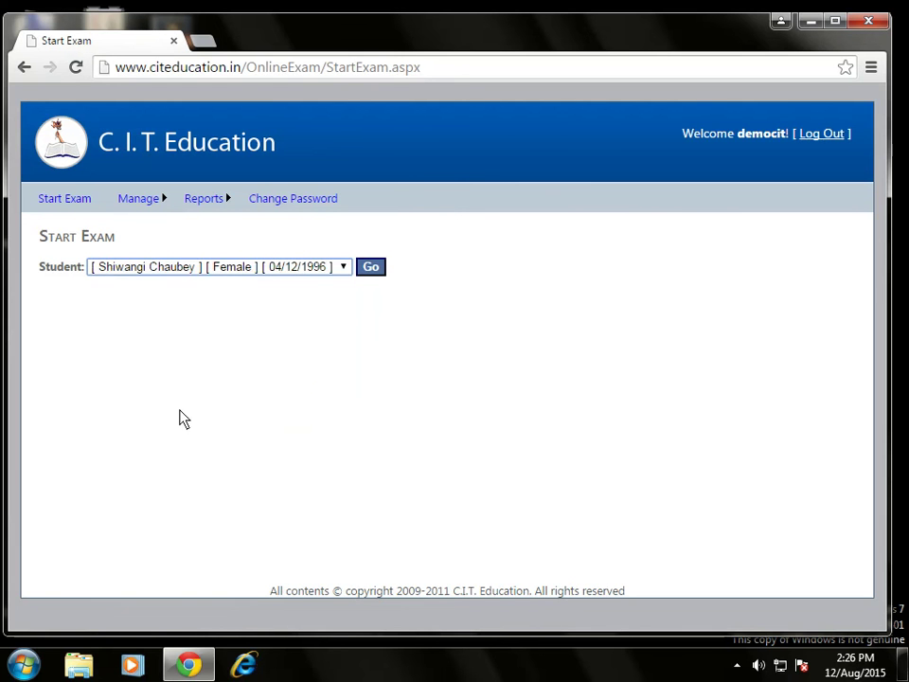
{"action": "left_click", "coordinate": [370, 267]}
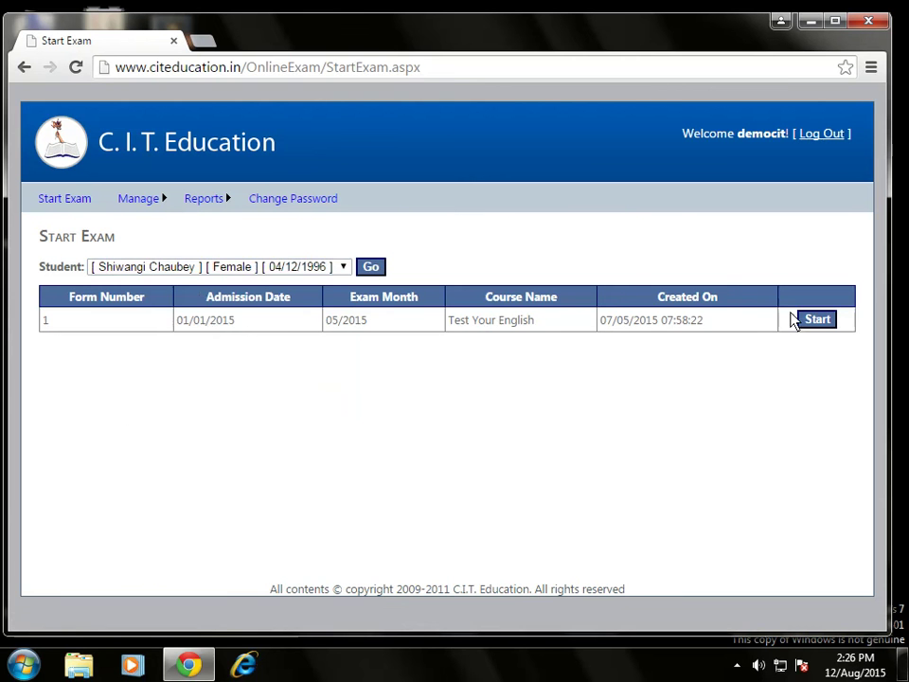
{"action": "left_click", "coordinate": [817, 320]}
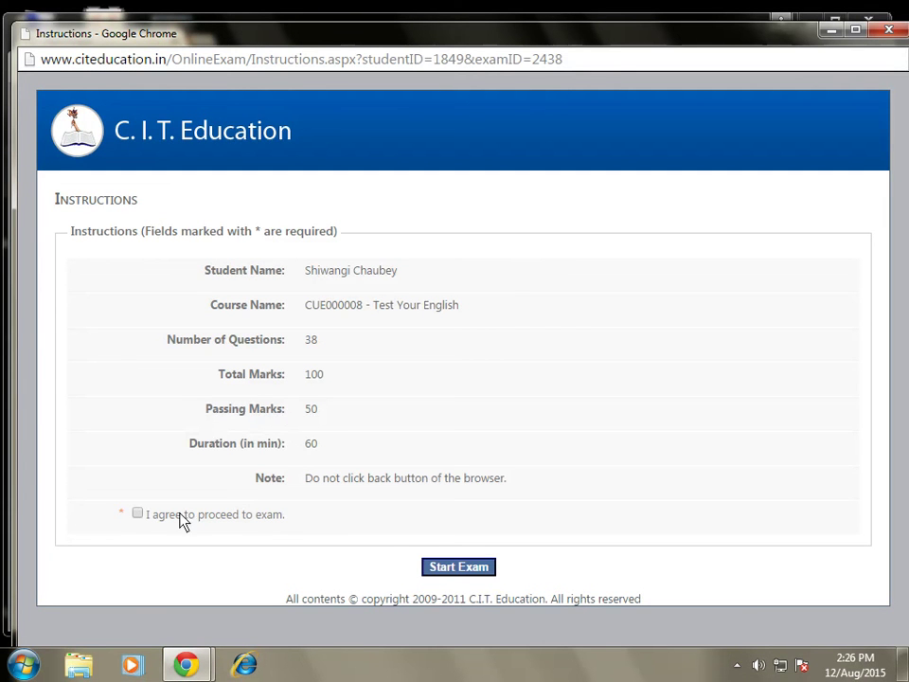
Agree to the terms, start the Test Your English exam, and scroll through its questions.
{"action": "left_click", "coordinate": [137, 514]}
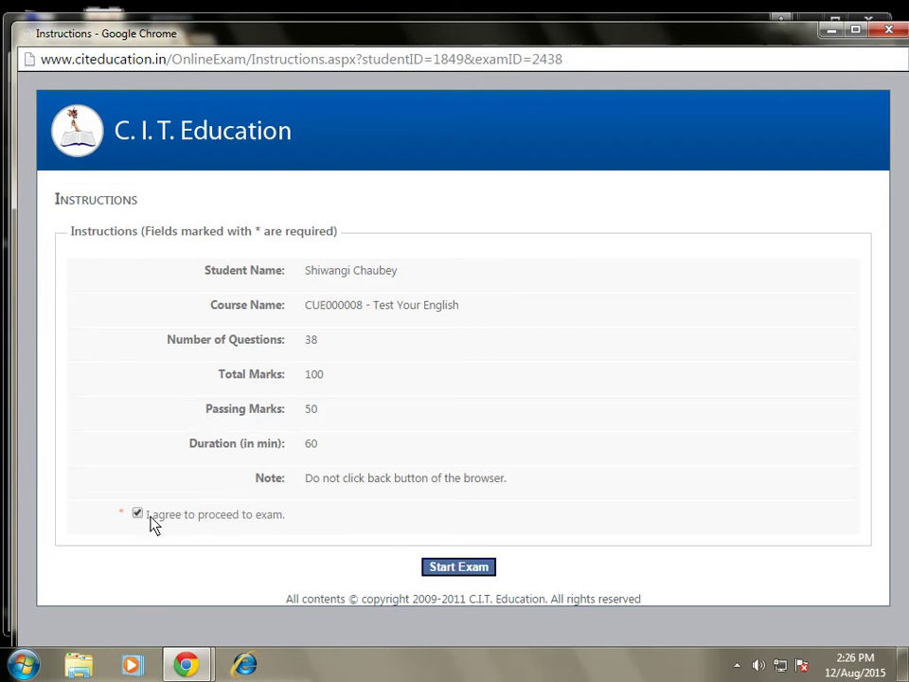
{"action": "left_click", "coordinate": [459, 567]}
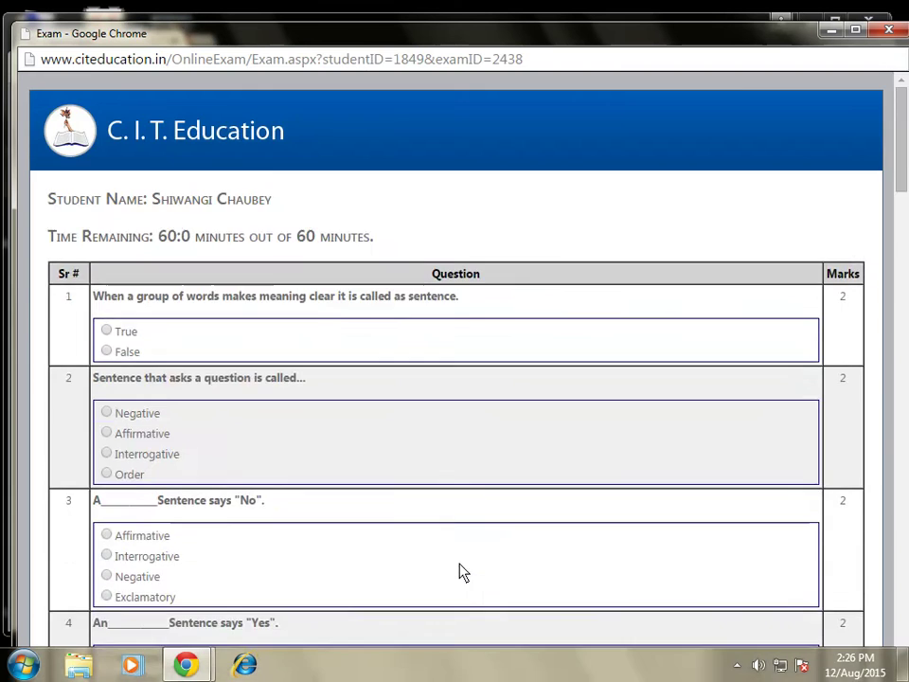
{"action": "scroll", "coordinate": [463, 559], "scroll_direction": "down", "scroll_amount": 7}
{"action": "scroll", "coordinate": [463, 551], "scroll_direction": "down", "scroll_amount": 20}
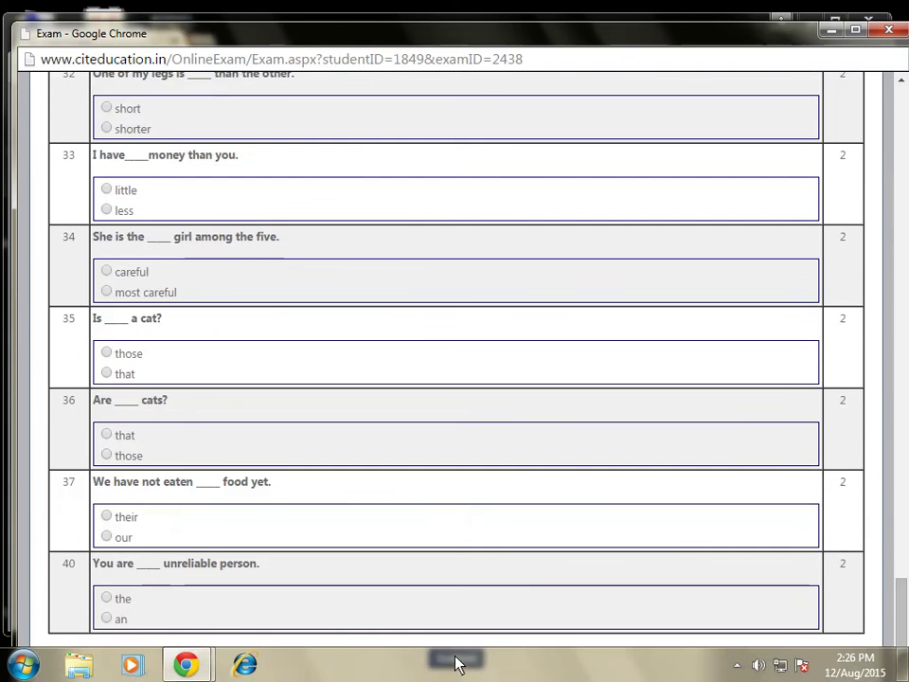
{"action": "scroll", "coordinate": [463, 613], "scroll_direction": "up", "scroll_amount": 6}
{"action": "scroll", "coordinate": [463, 614], "scroll_direction": "up", "scroll_amount": 20}
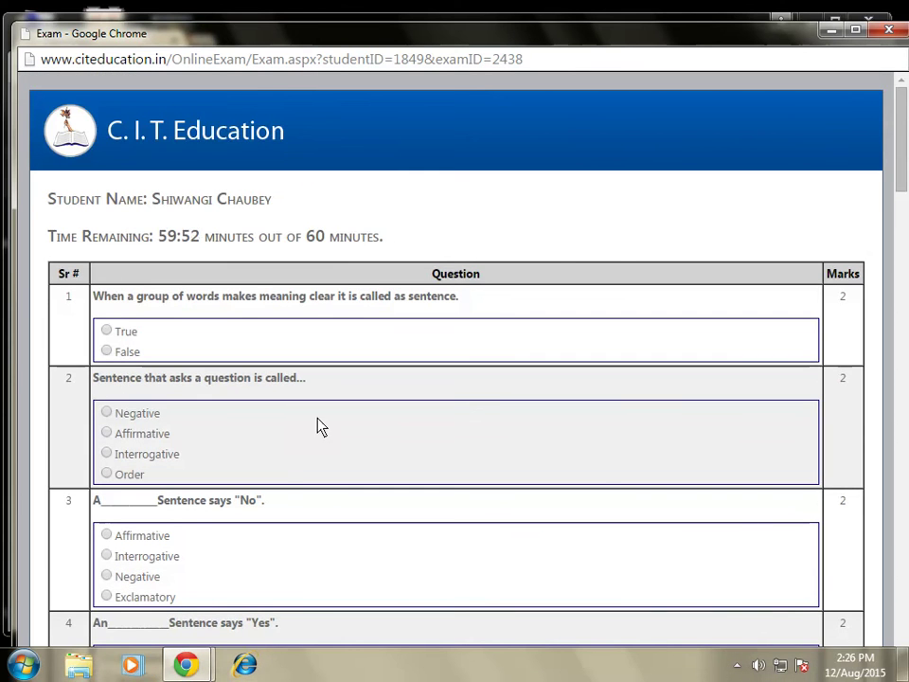
Close the exam window and the remaining Chrome window, returning to the desktop.
{"action": "left_click", "coordinate": [892, 30]}
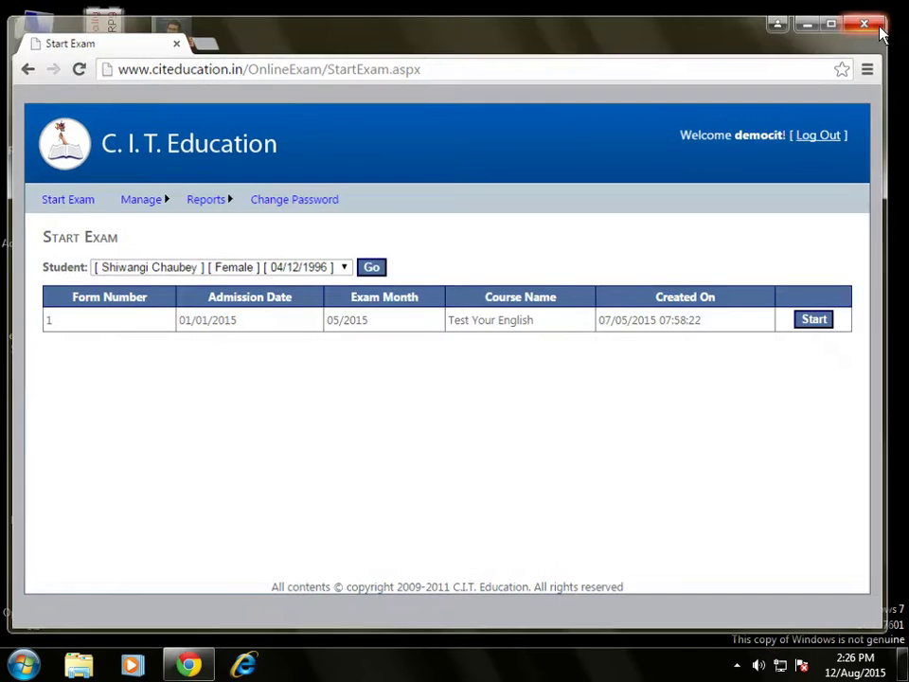
{"action": "left_click", "coordinate": [863, 22]}
{"action": "left_click", "coordinate": [737, 664]}
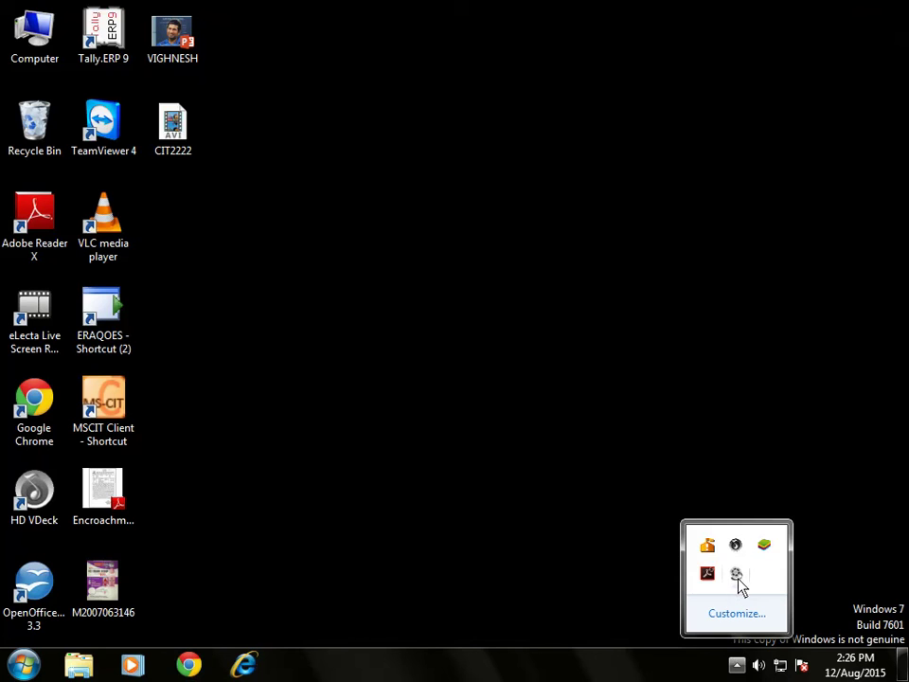